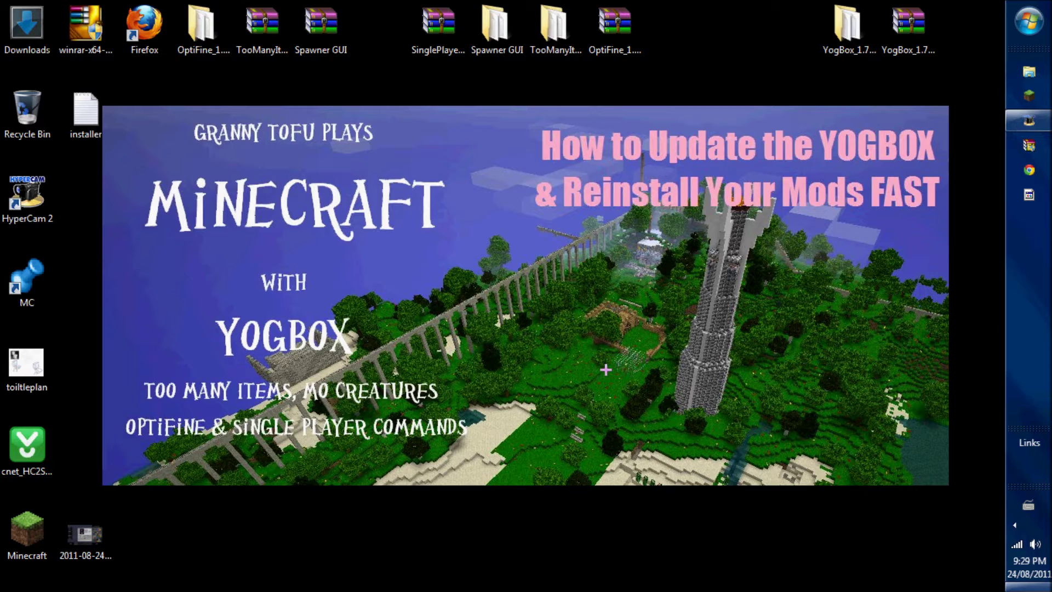
# Open the Roaming application data folder by running %appdata%.
pyautogui.click(1029, 22)
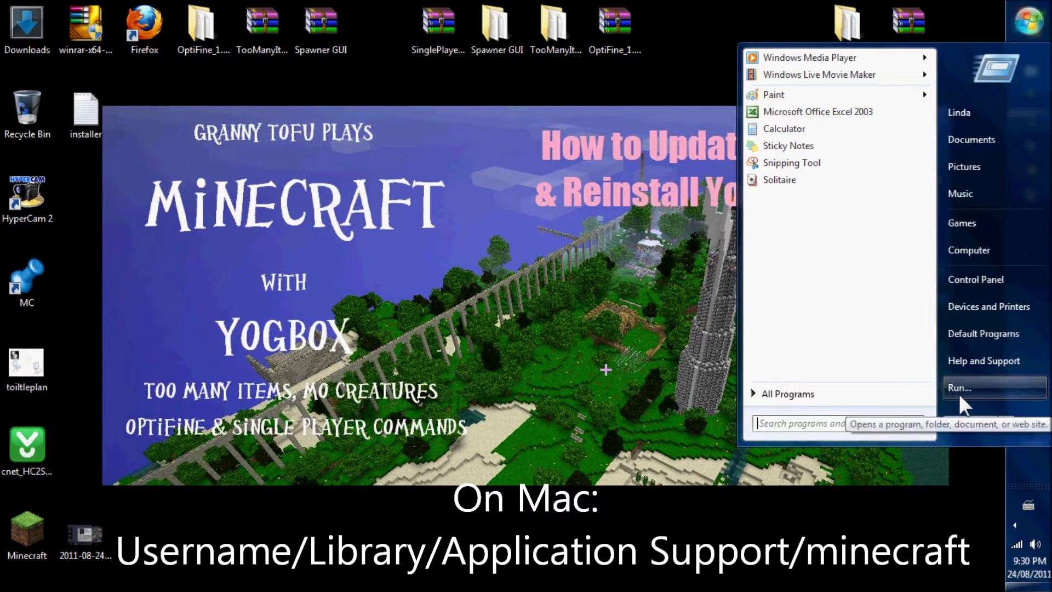
pyautogui.write('%')
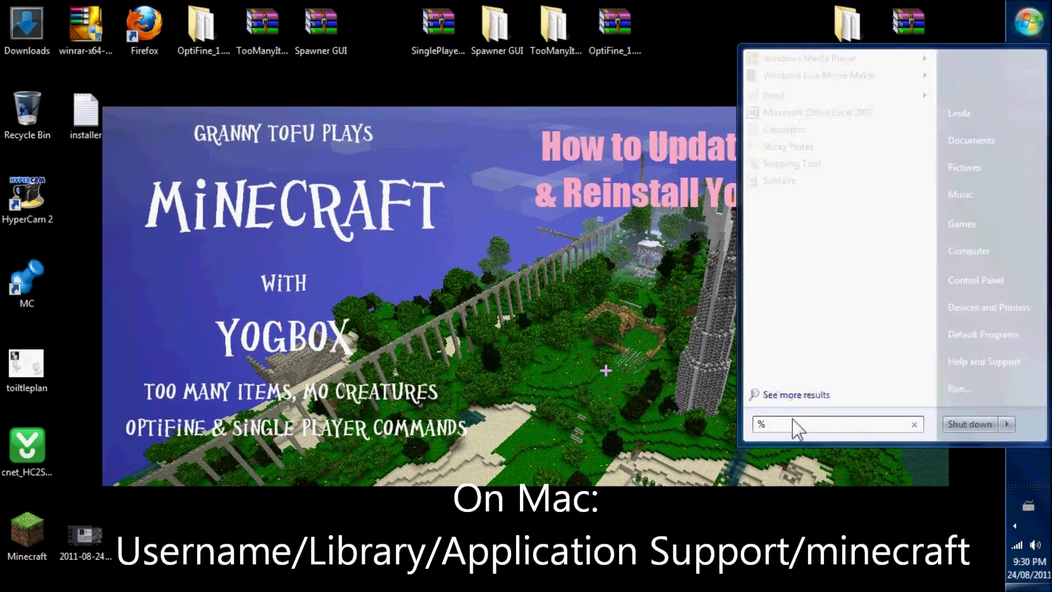
pyautogui.write('appdata%')
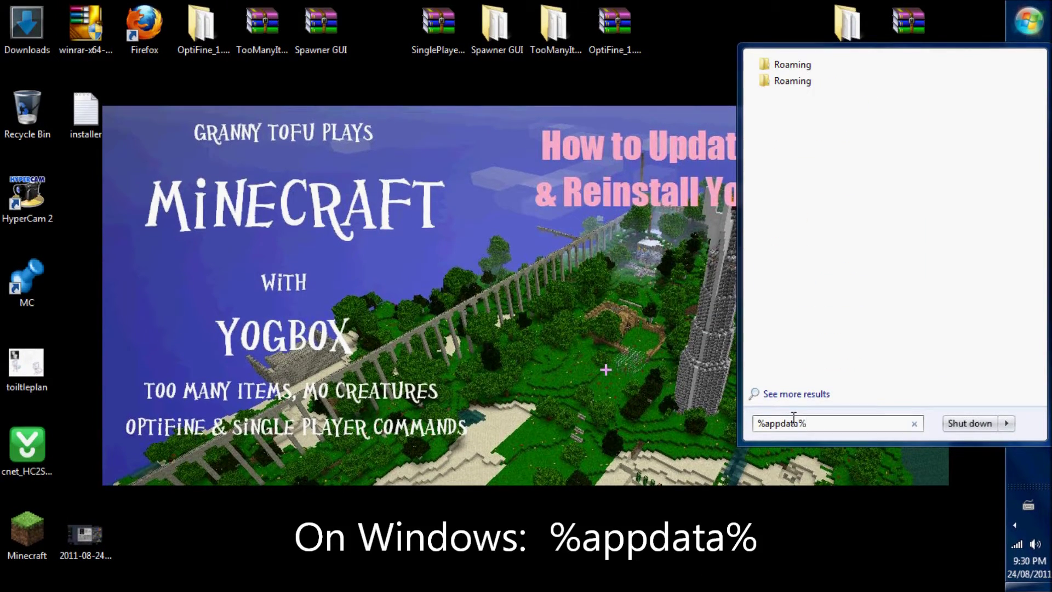
pyautogui.press('Return')
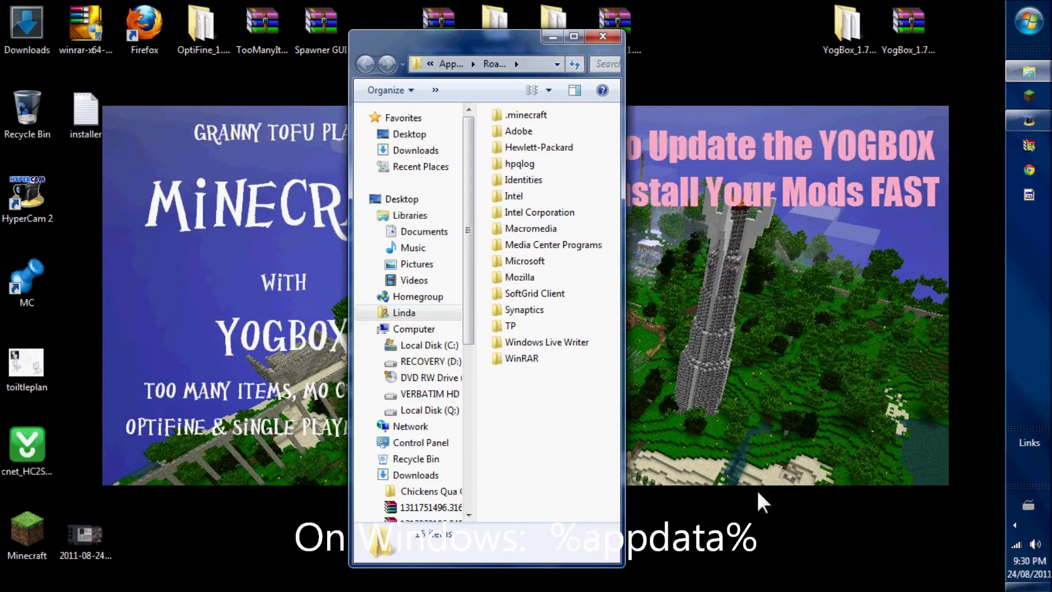
# Create a shortcut to the .minecraft folder and move it to the desktop.
pyautogui.rightClick(503, 116)
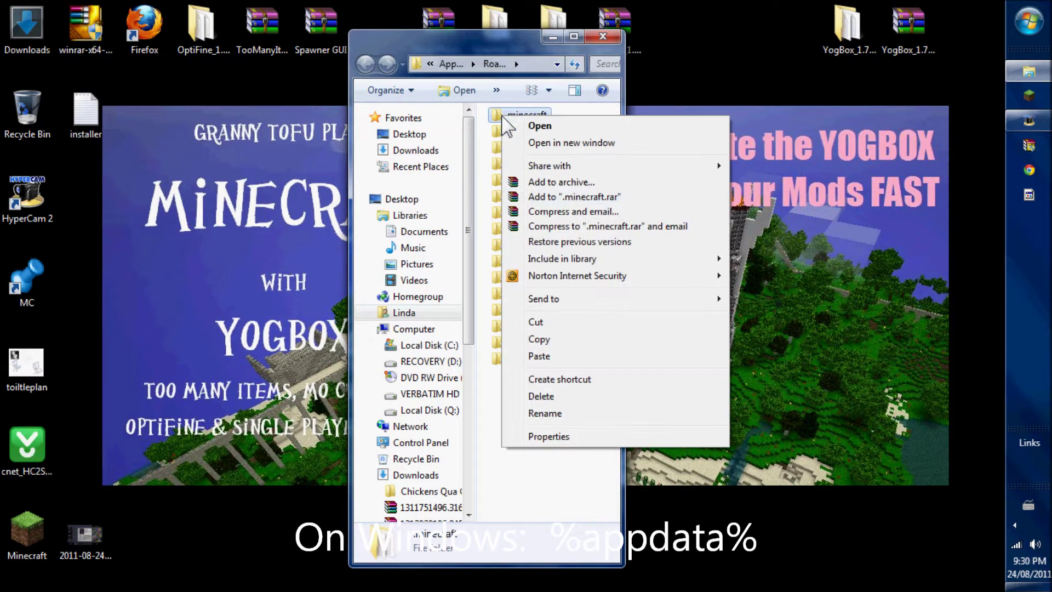
pyautogui.click(559, 379)
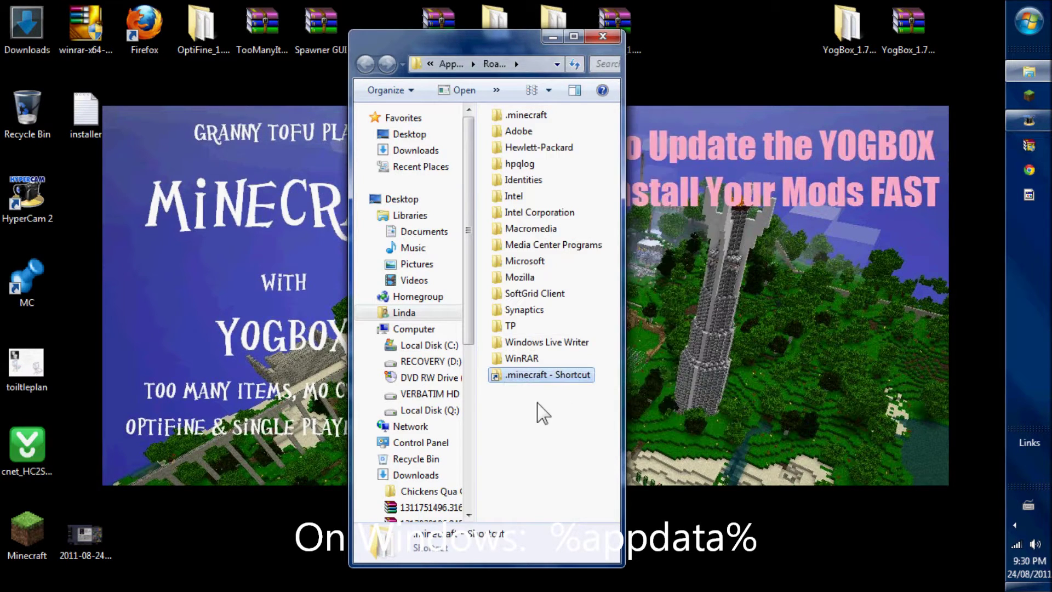
pyautogui.moveTo(515, 376); pyautogui.dragTo(761, 86)
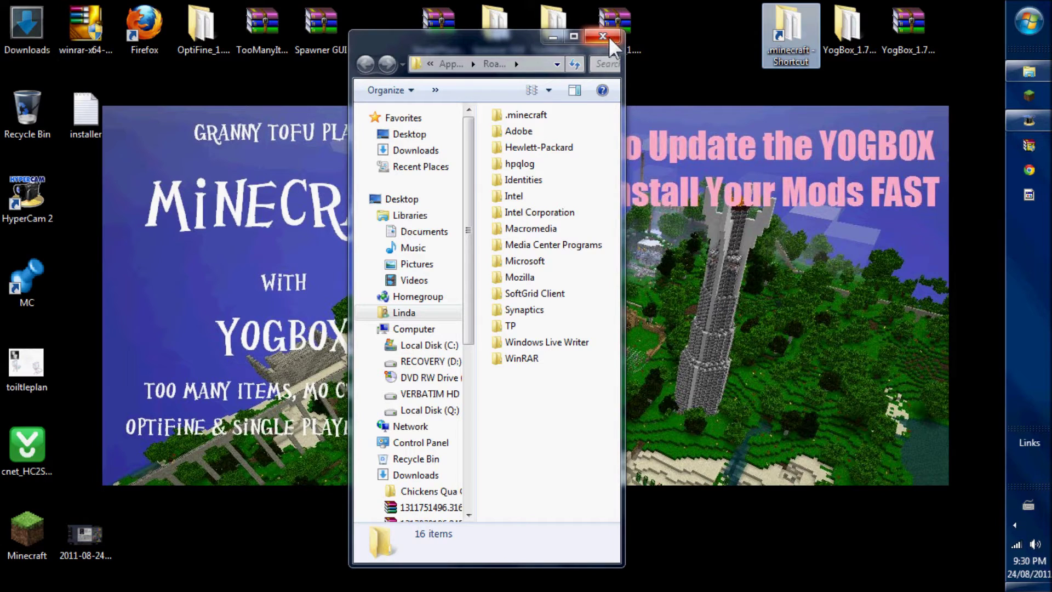
# Move both texture pack archives from the .minecraft texturepacks folder onto the desktop as a backup.
pyautogui.doubleClick(526, 114)
pyautogui.click(512, 283)
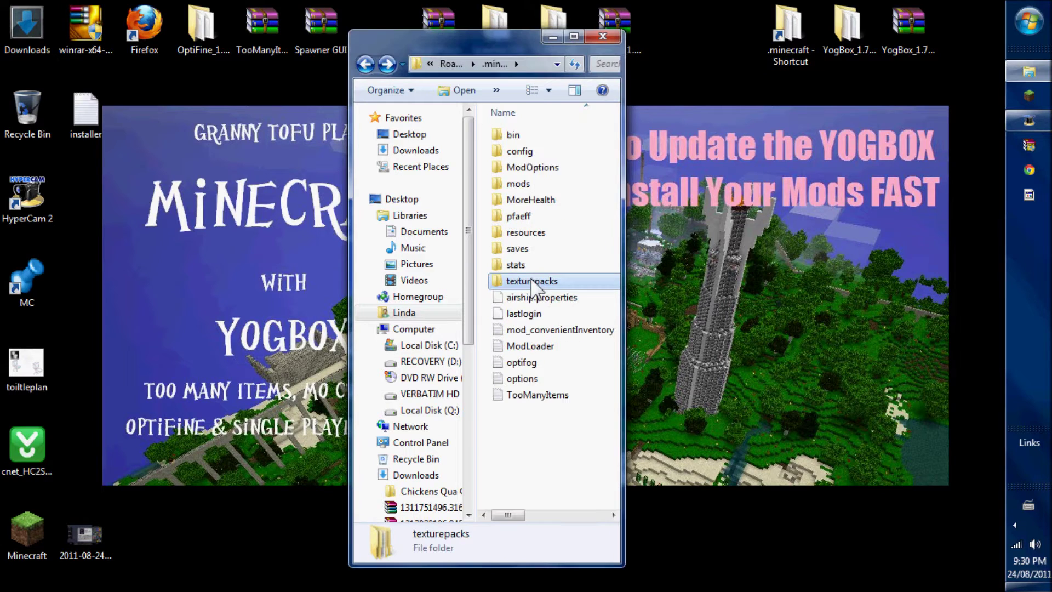
pyautogui.doubleClick(504, 284)
pyautogui.moveTo(509, 135); pyautogui.dragTo(781, 504)
pyautogui.moveTo(512, 167); pyautogui.dragTo(756, 482)
pyautogui.click(365, 64)
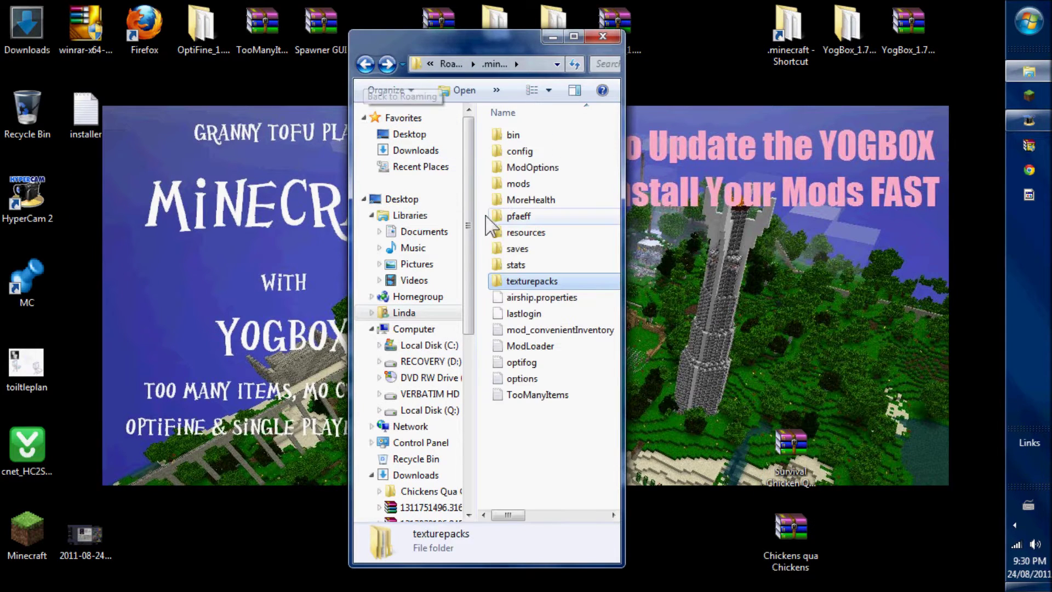
# Move the world folders AL824, ArchitectureLewis808 and Bollocks from the .minecraft saves folder onto the desktop.
pyautogui.doubleClick(517, 249)
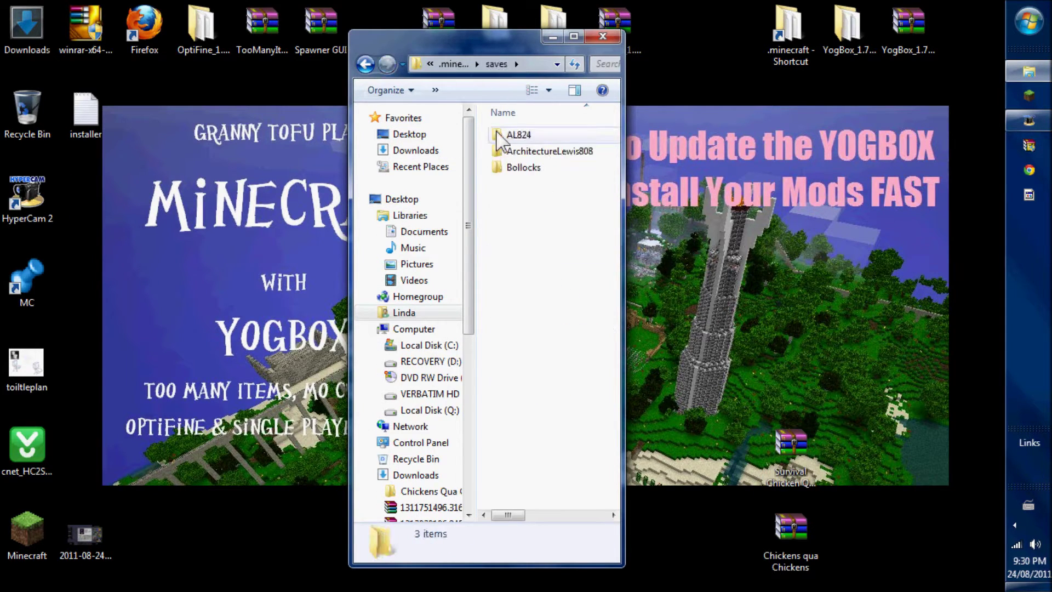
pyautogui.moveTo(498, 137); pyautogui.dragTo(754, 126)
pyautogui.moveTo(545, 137); pyautogui.dragTo(676, 156)
pyautogui.moveTo(512, 140); pyautogui.dragTo(711, 197)
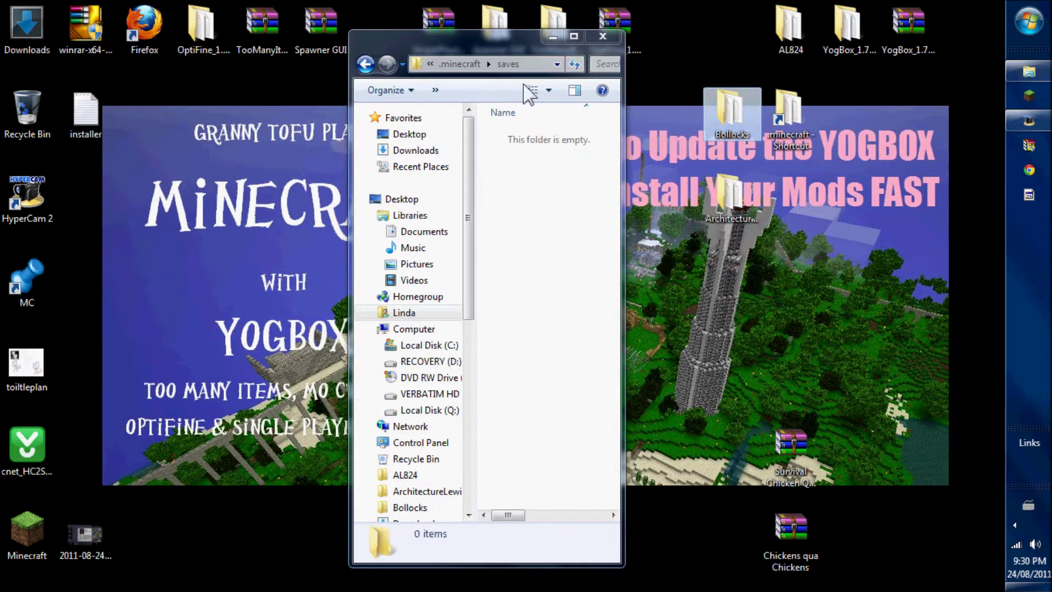
# Return to the Roaming folder and delete the .minecraft folder.
pyautogui.click(359, 59)
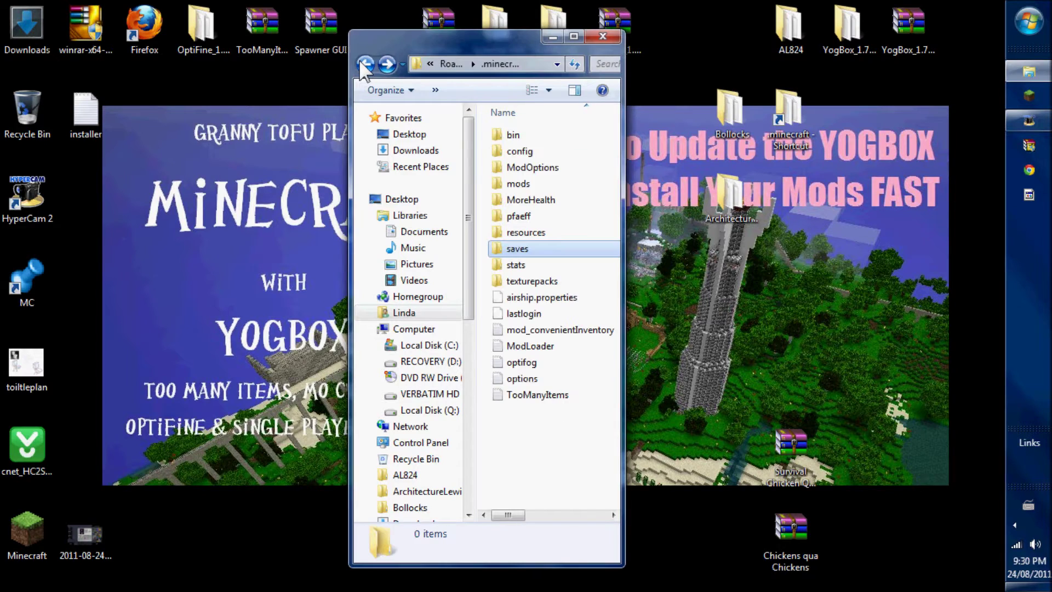
pyautogui.click(360, 59)
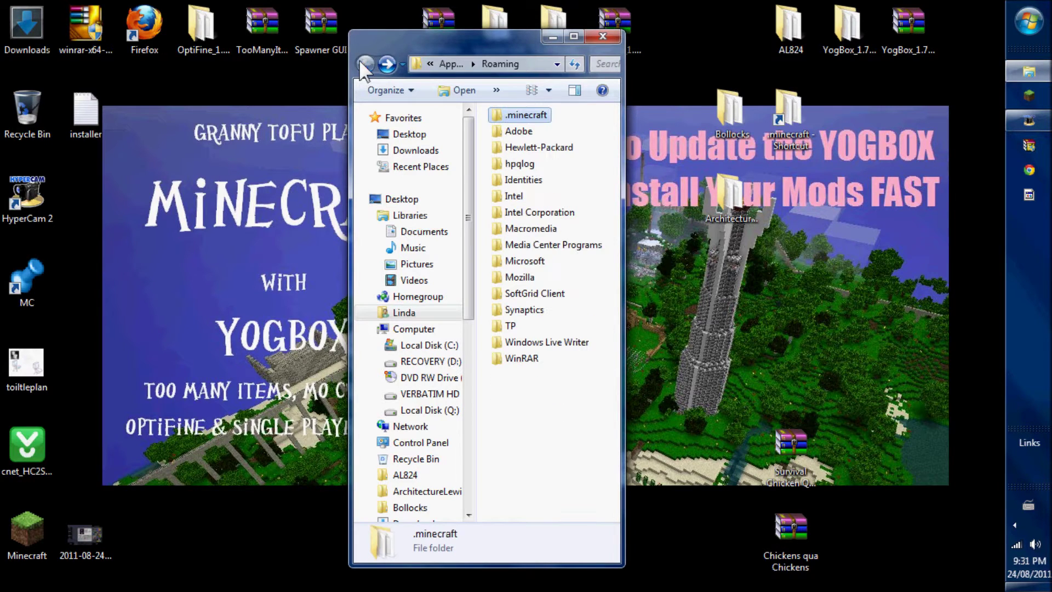
pyautogui.rightClick(532, 115)
pyautogui.click(591, 394)
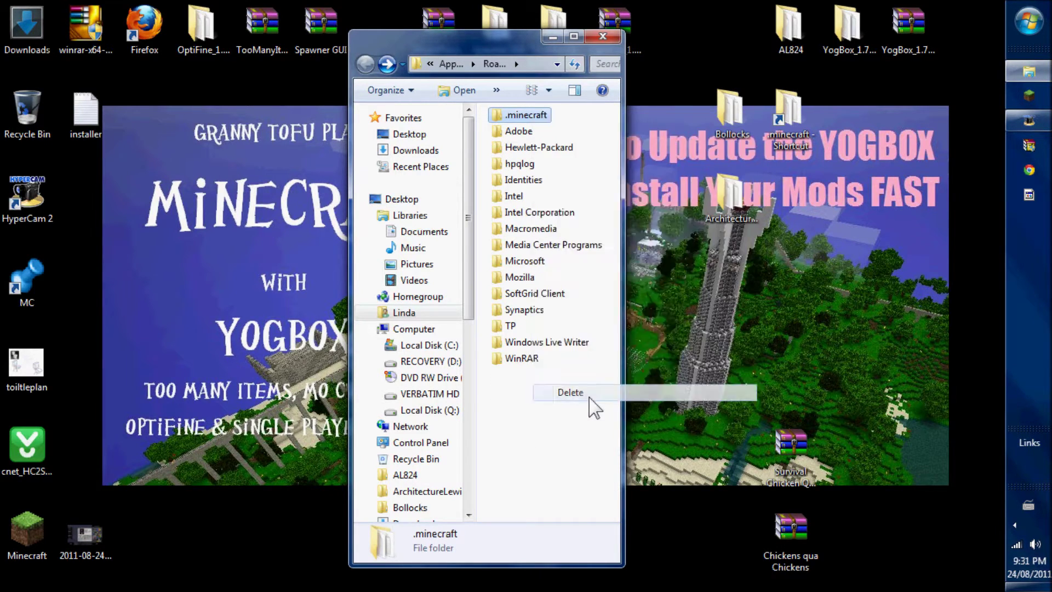
pyautogui.click(575, 368)
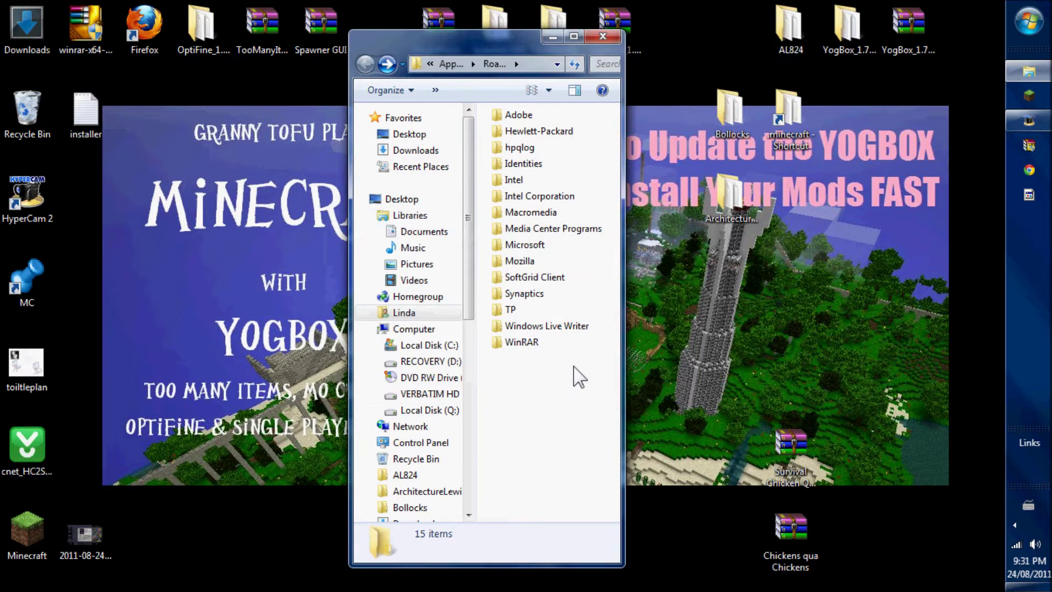
# Close the folder window, start the Minecraft launcher and log in with the account username and password.
pyautogui.click(602, 36)
pyautogui.click(1029, 98)
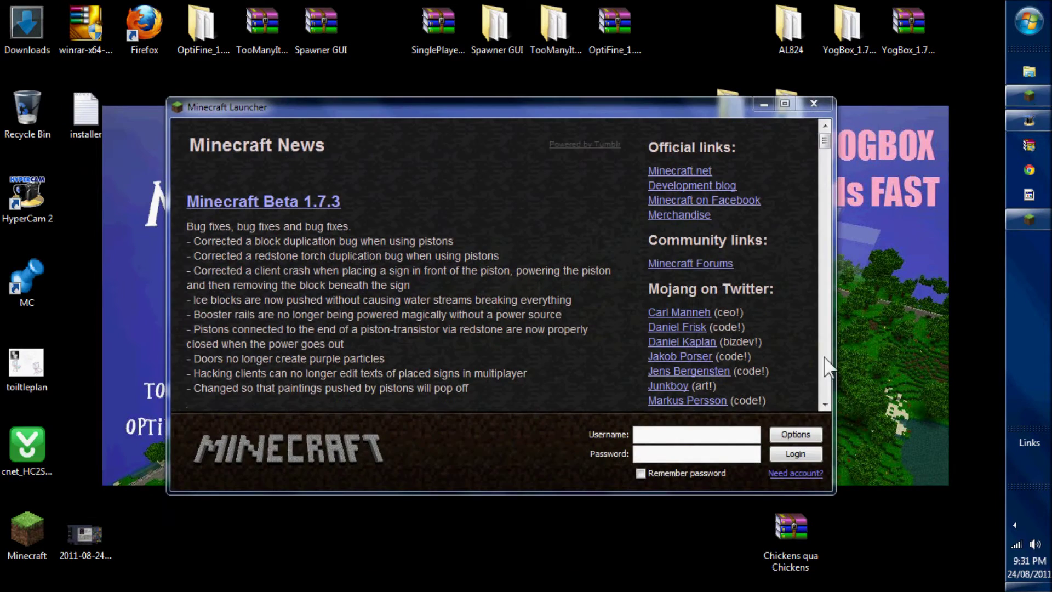
pyautogui.click(638, 436)
pyautogui.write('Icon')
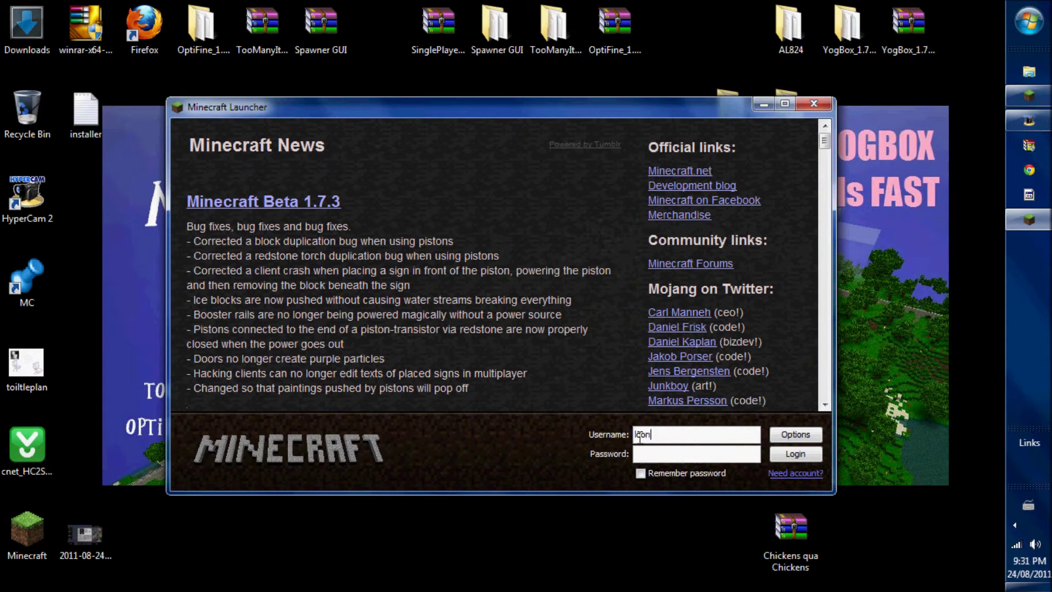
pyautogui.write('ic')
pyautogui.click(800, 455)
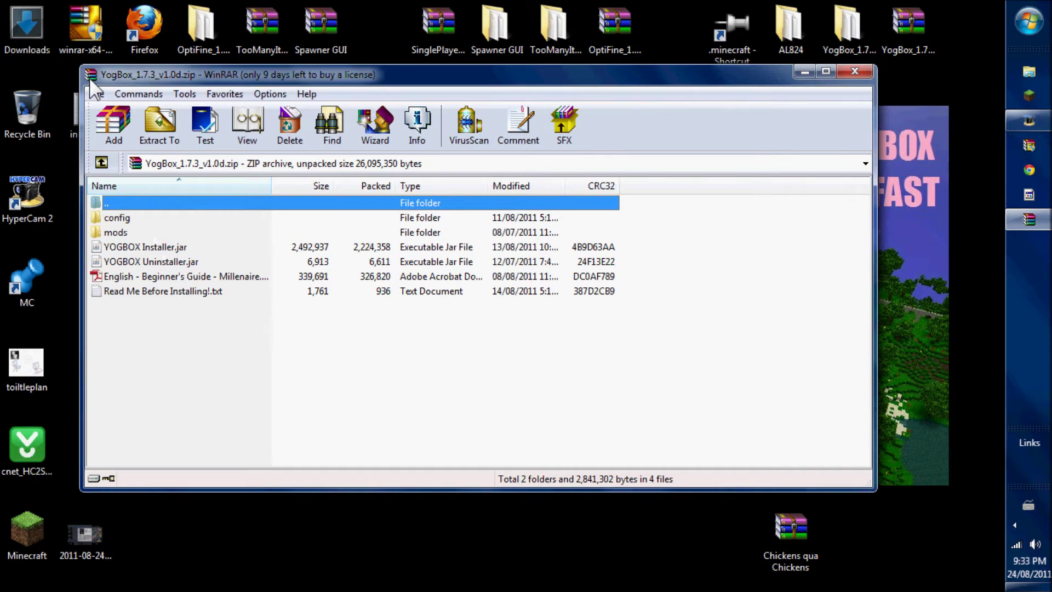
# Try to run YOGBOX Installer.jar directly from inside the YogBox_1.7.3_v1.0d.zip archive.
pyautogui.click(145, 249)
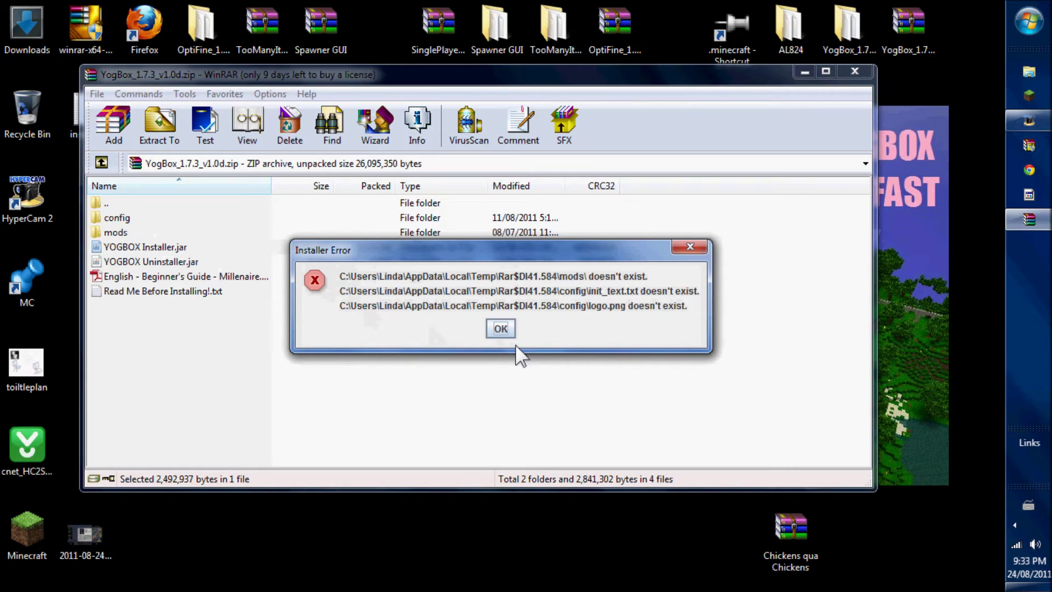
pyautogui.click(693, 246)
# Extract the installer from the archive to the YogBox_1.7.3_v1.0d desktop folder, replacing all existing files, and close the archive.
pyautogui.click(156, 131)
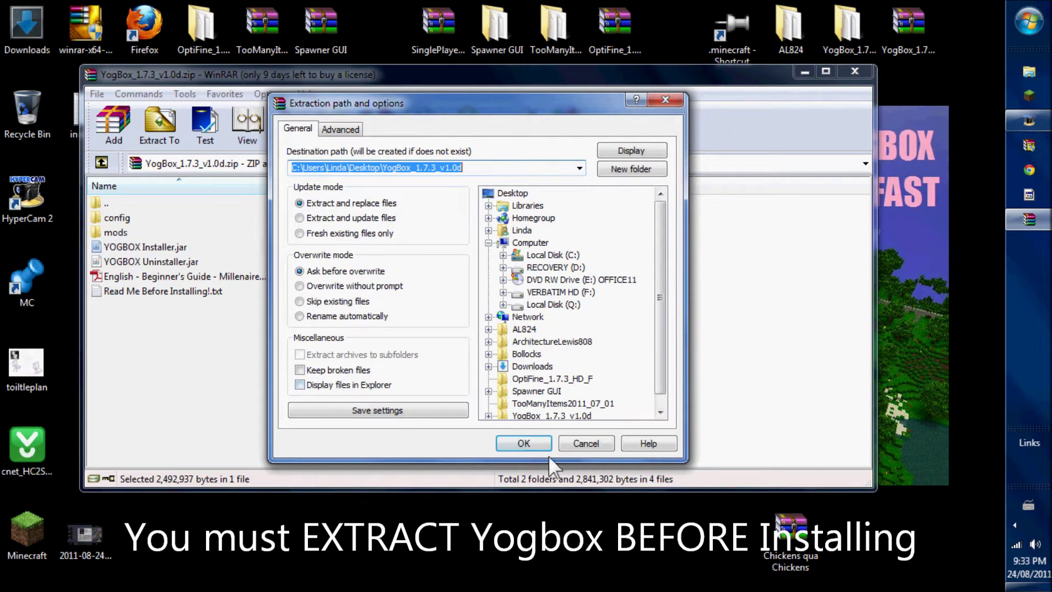
pyautogui.click(525, 443)
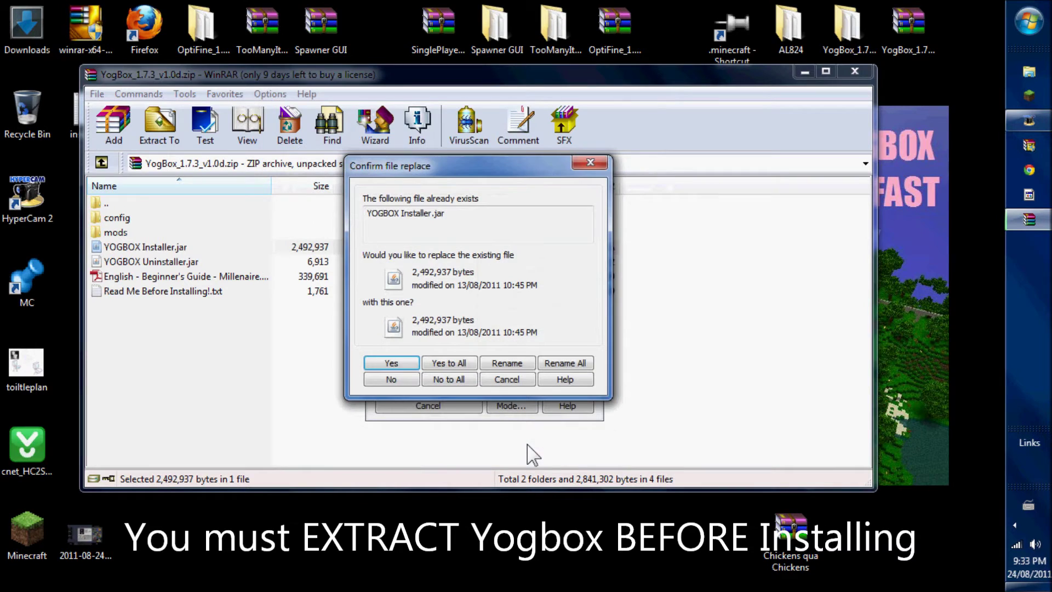
pyautogui.click(436, 366)
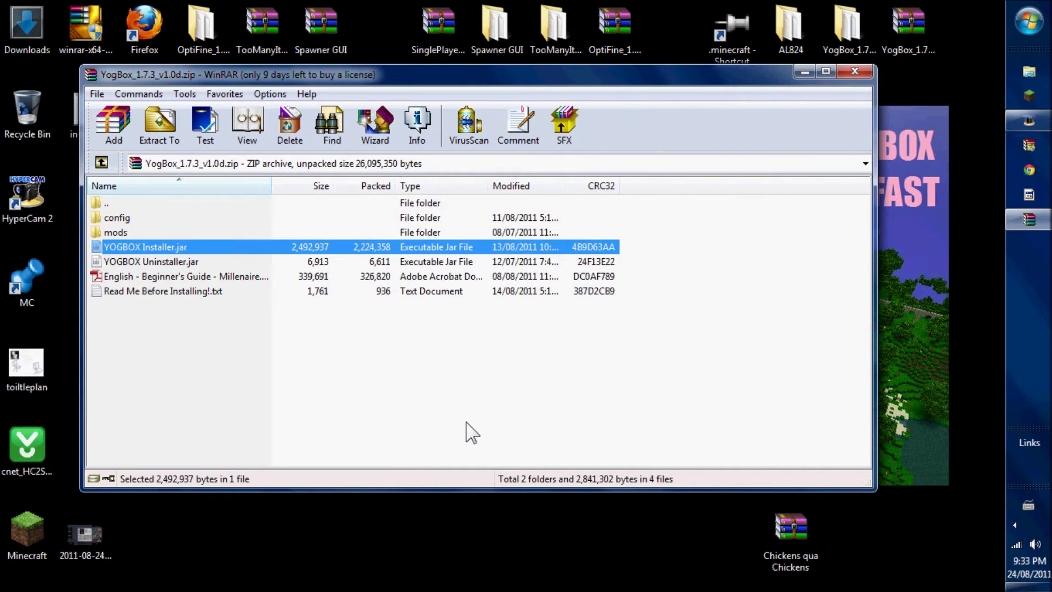
pyautogui.click(846, 67)
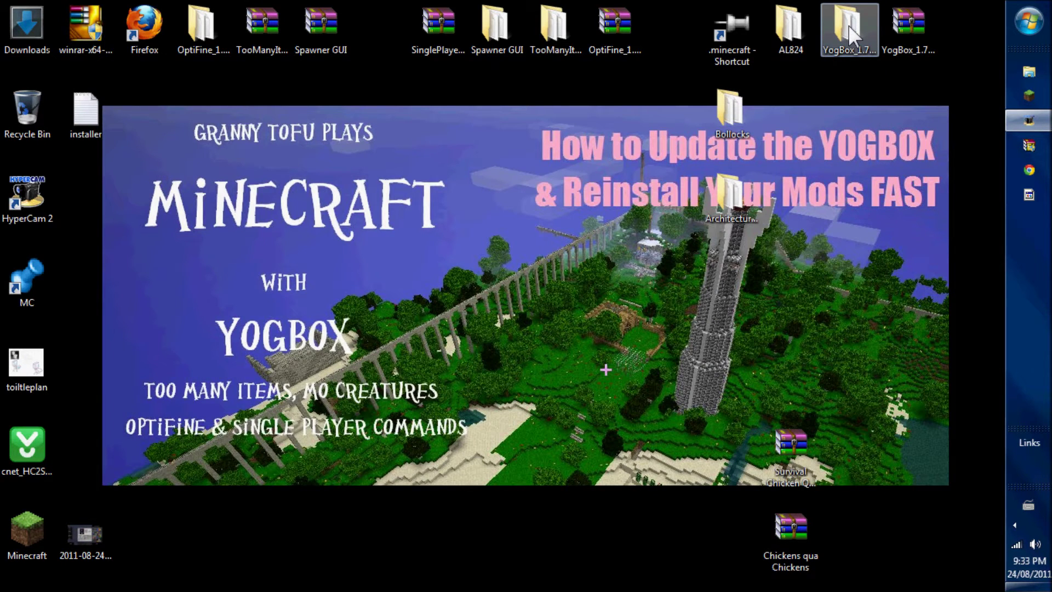
# Run YOGBOX Installer from the extracted YogBox folder and install into the default Minecraft location with the Custom preset's mods.
pyautogui.doubleClick(848, 24)
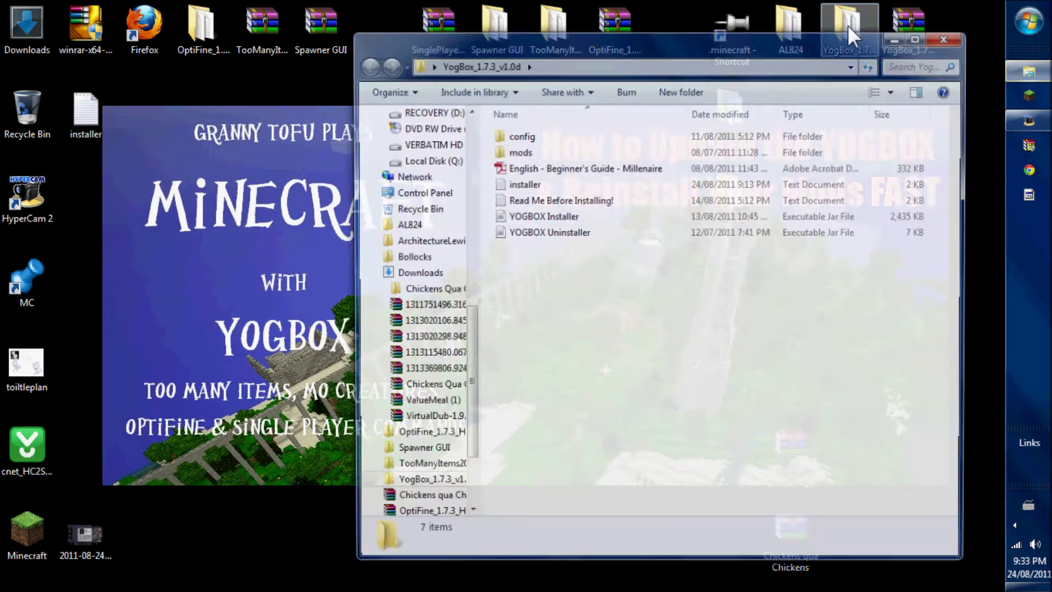
pyautogui.click(516, 218)
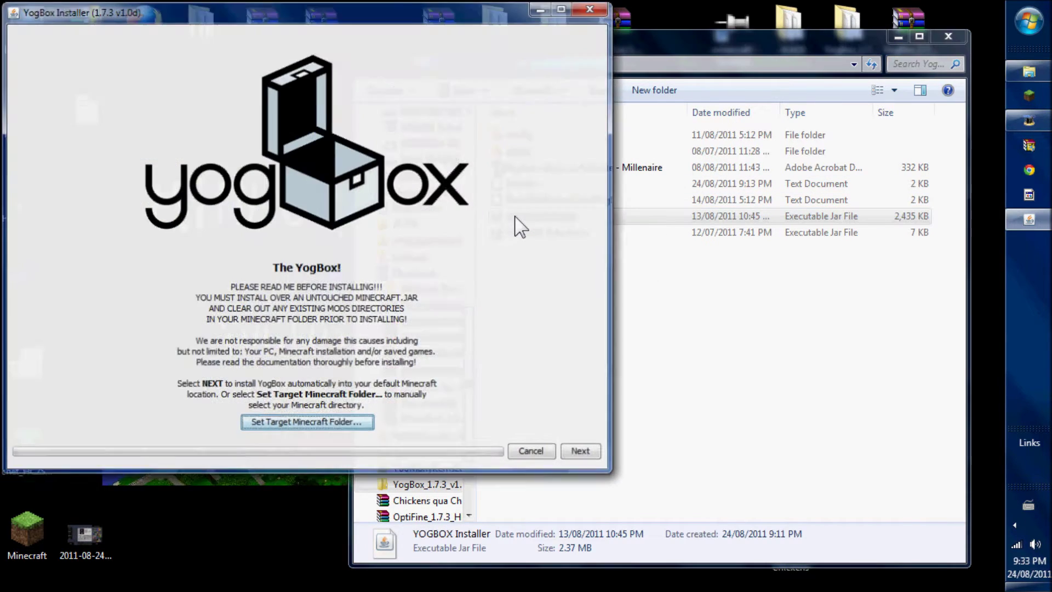
pyautogui.click(581, 452)
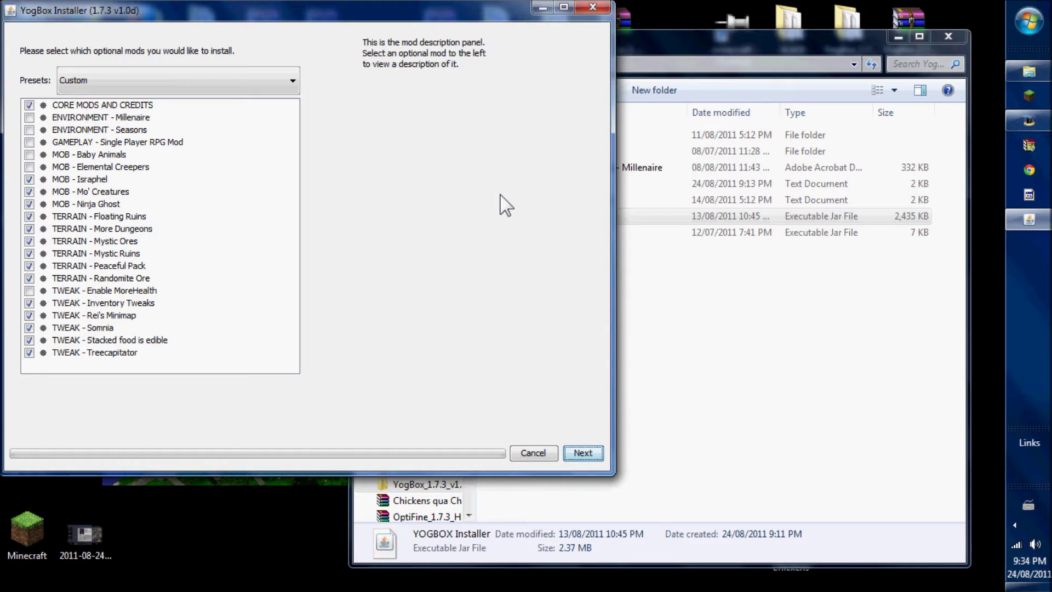
pyautogui.click(581, 453)
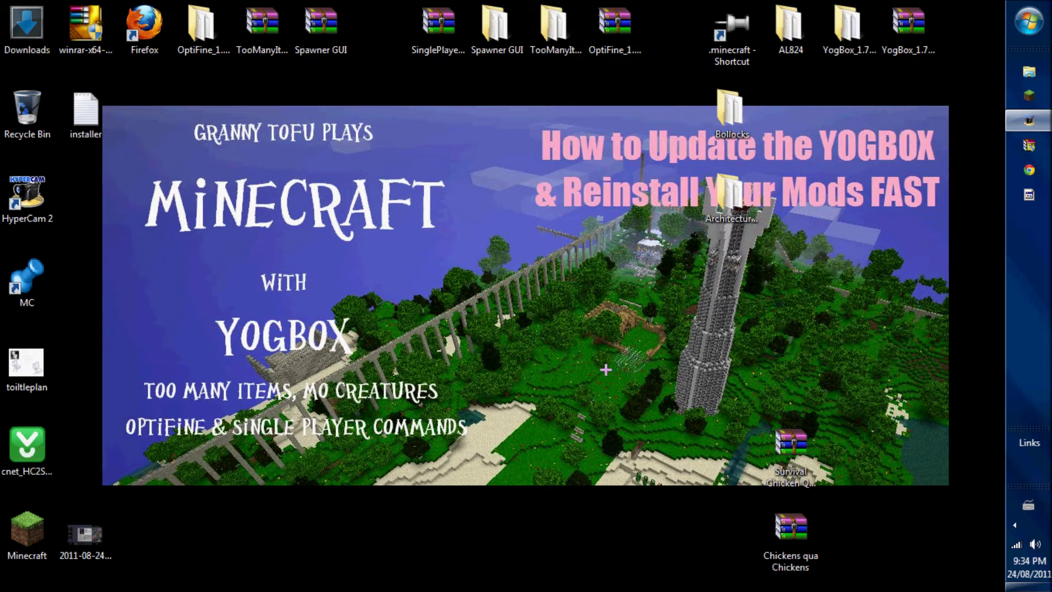
# Launch Minecraft once to its title screen, close it, and open the new .minecraft folder from the MC desktop shortcut.
pyautogui.click(1030, 96)
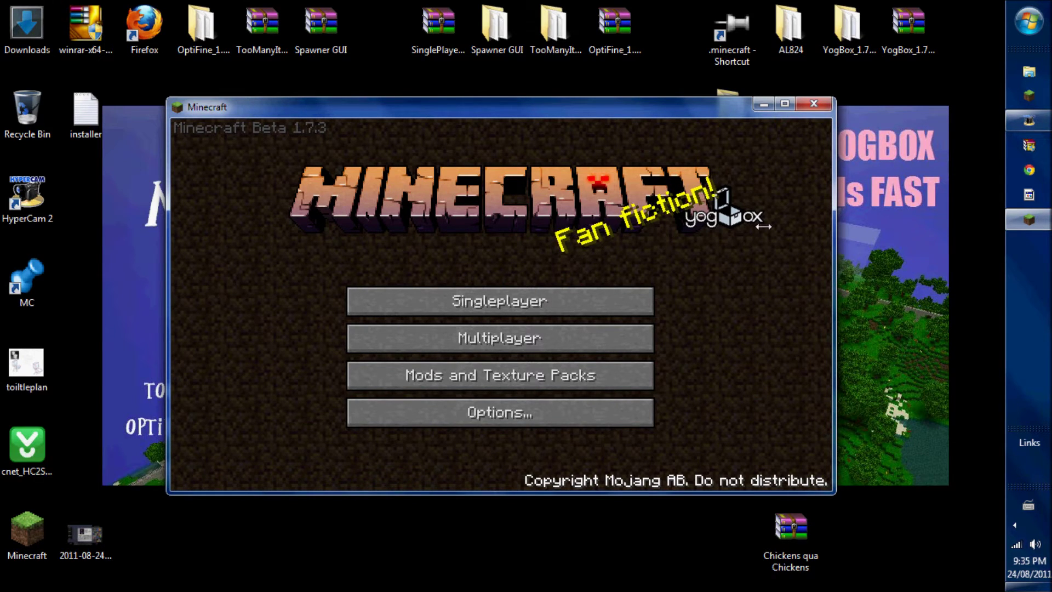
pyautogui.click(814, 103)
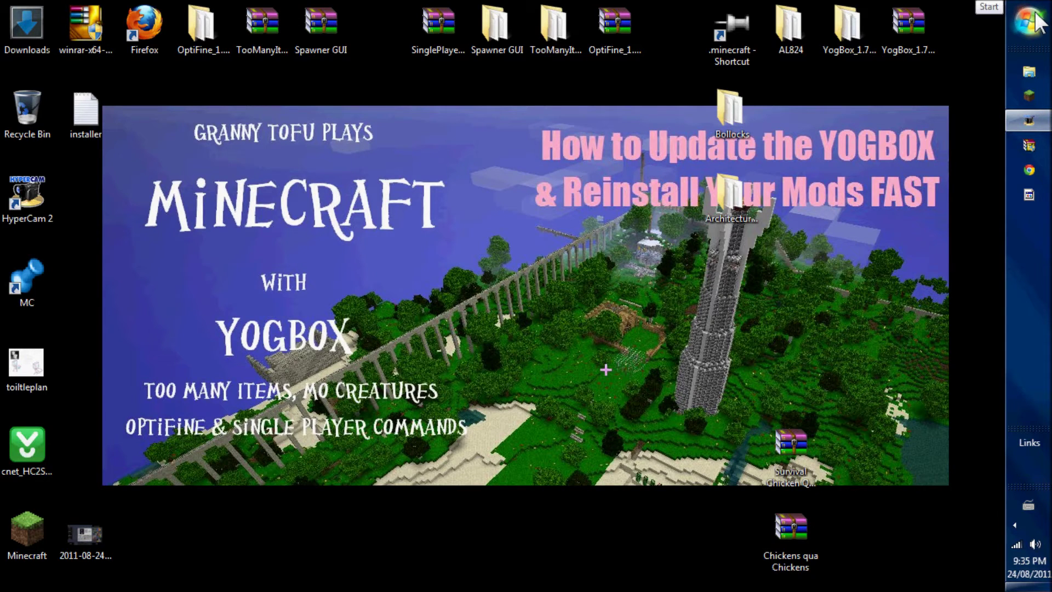
pyautogui.doubleClick(33, 265)
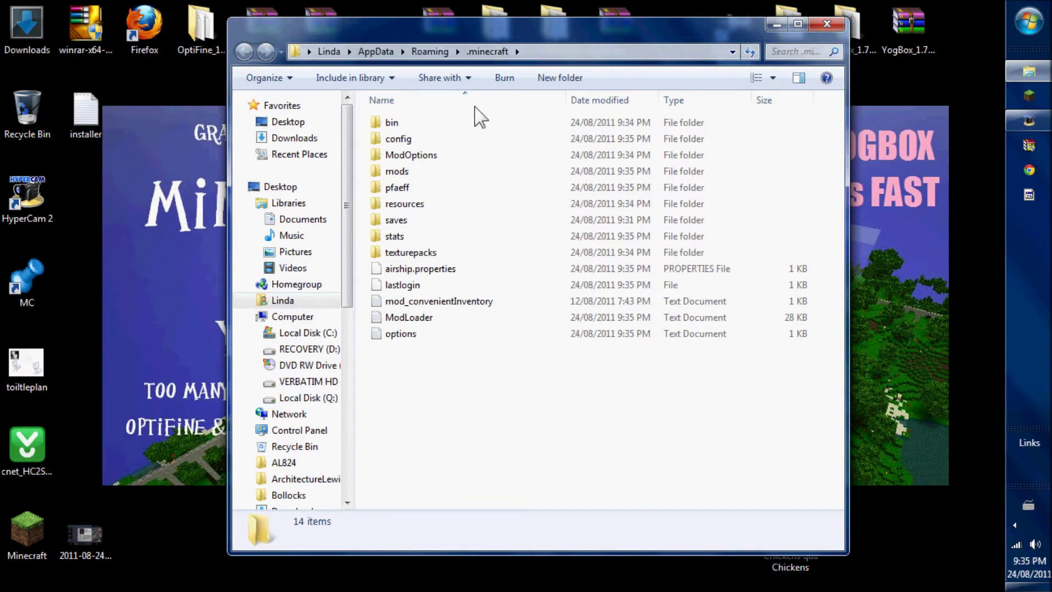
pyautogui.moveTo(371, 22); pyautogui.dragTo(371, 17)
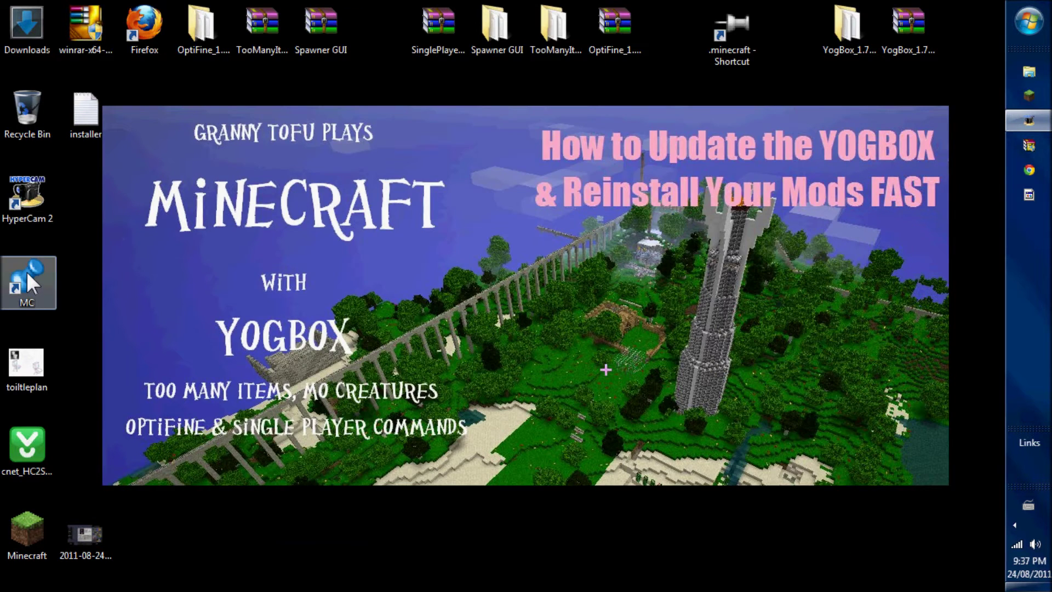
# Extract the minecraft jar file in the .minecraft bin folder into a minecraft subfolder there.
pyautogui.doubleClick(27, 271)
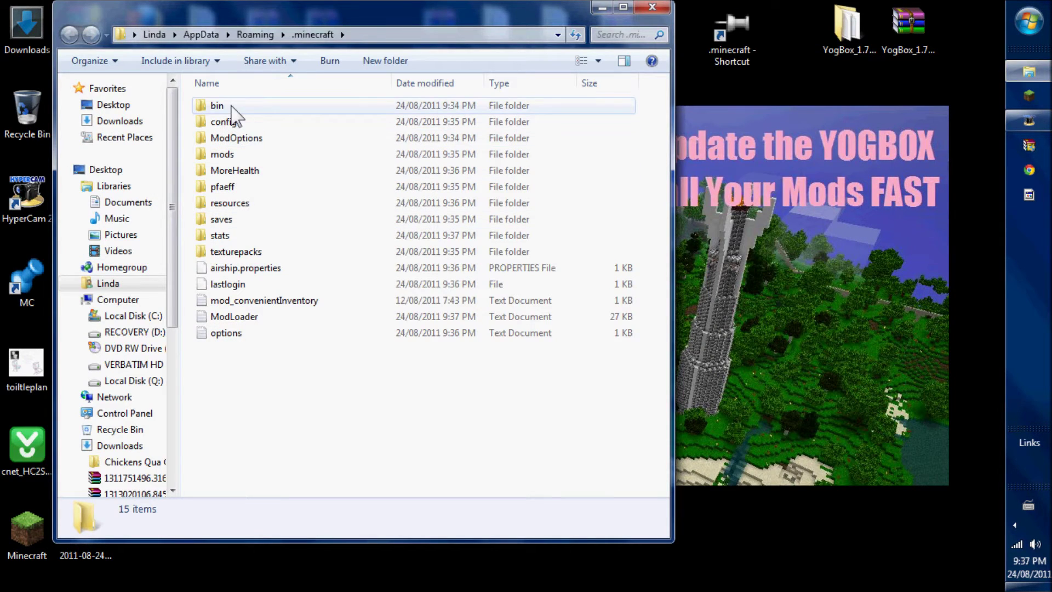
pyautogui.doubleClick(231, 107)
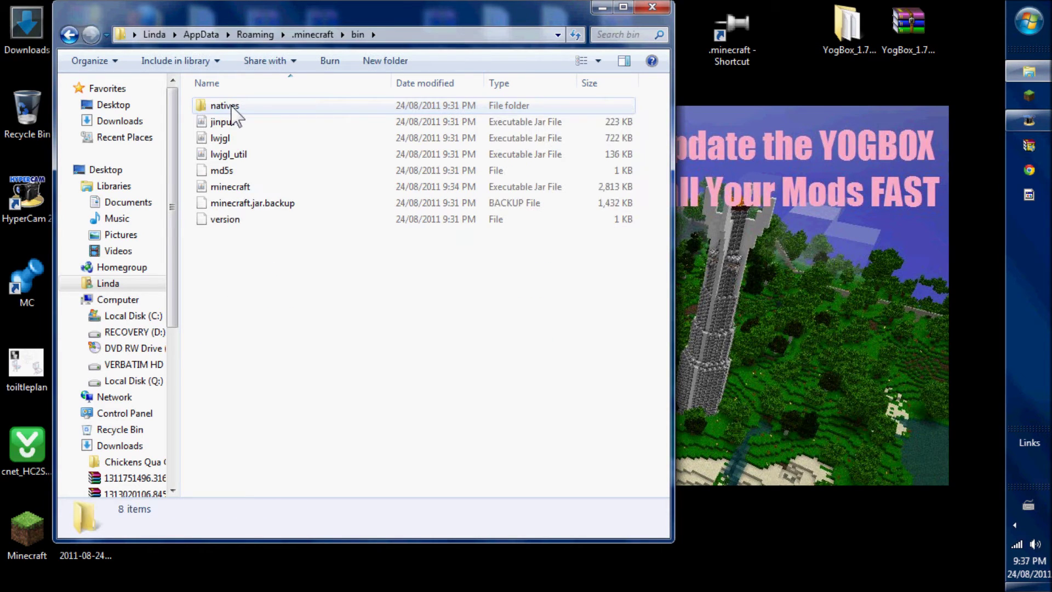
pyautogui.rightClick(243, 191)
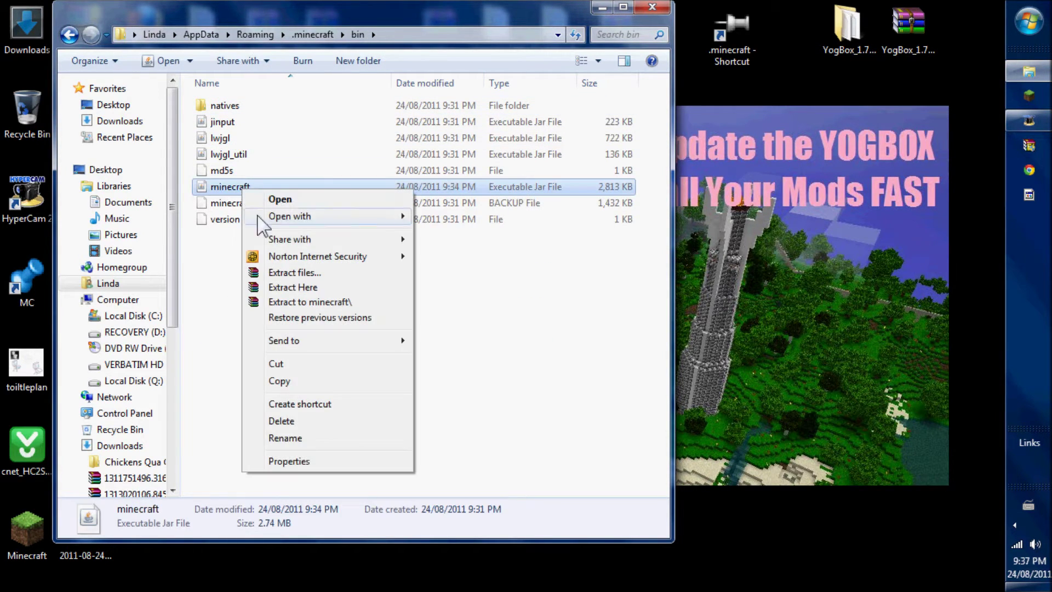
pyautogui.click(285, 273)
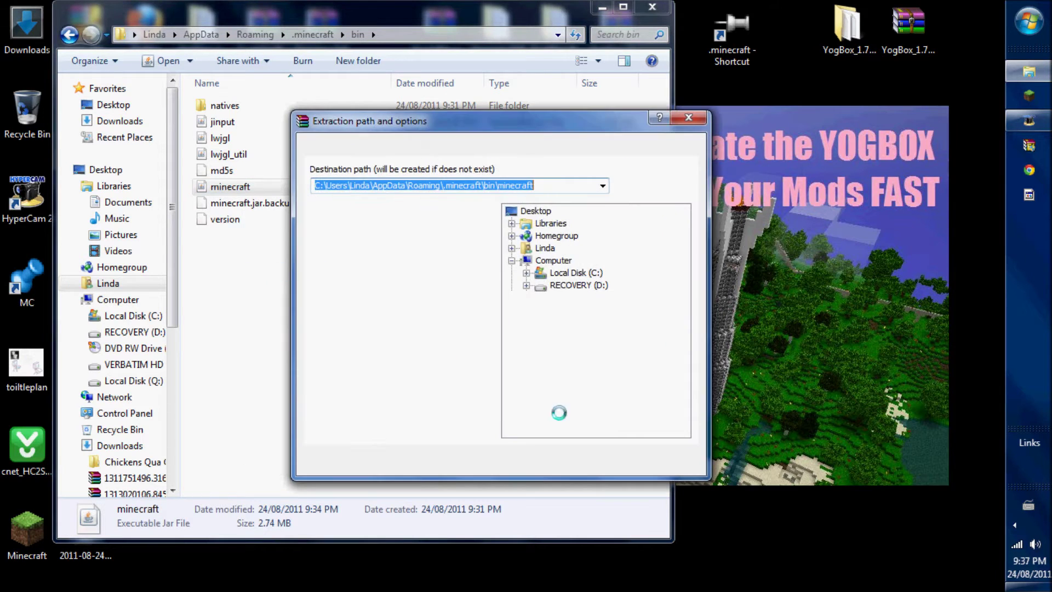
pyautogui.press('Return')
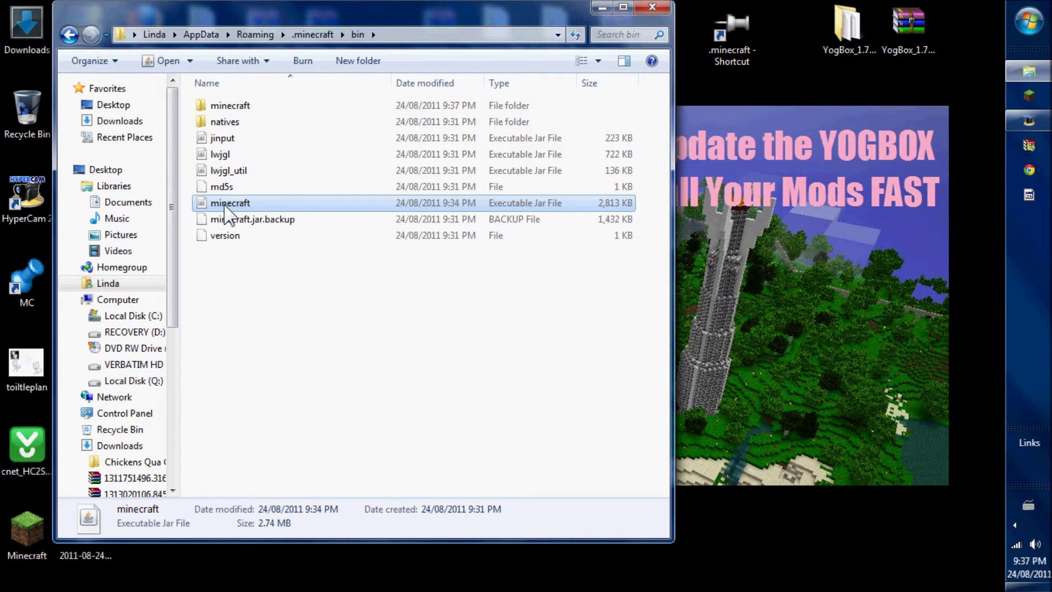
# Move the original minecraft jar file to the Recycle Bin and rename the extracted minecraft folder to minecraft.jar.
pyautogui.moveTo(224, 211); pyautogui.dragTo(29, 122)
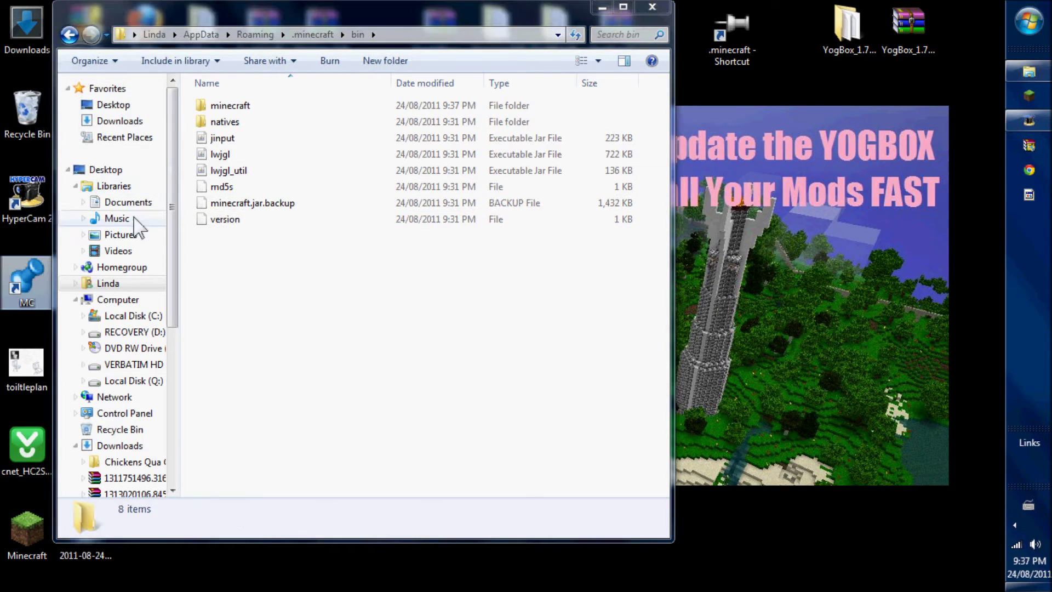
pyautogui.rightClick(230, 106)
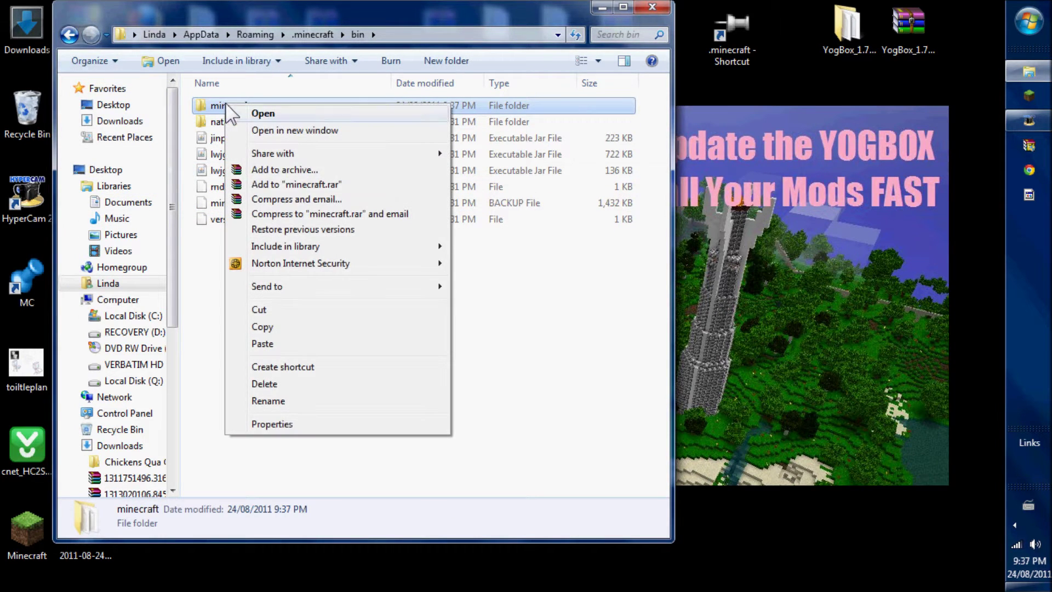
pyautogui.click(277, 400)
pyautogui.click(263, 104)
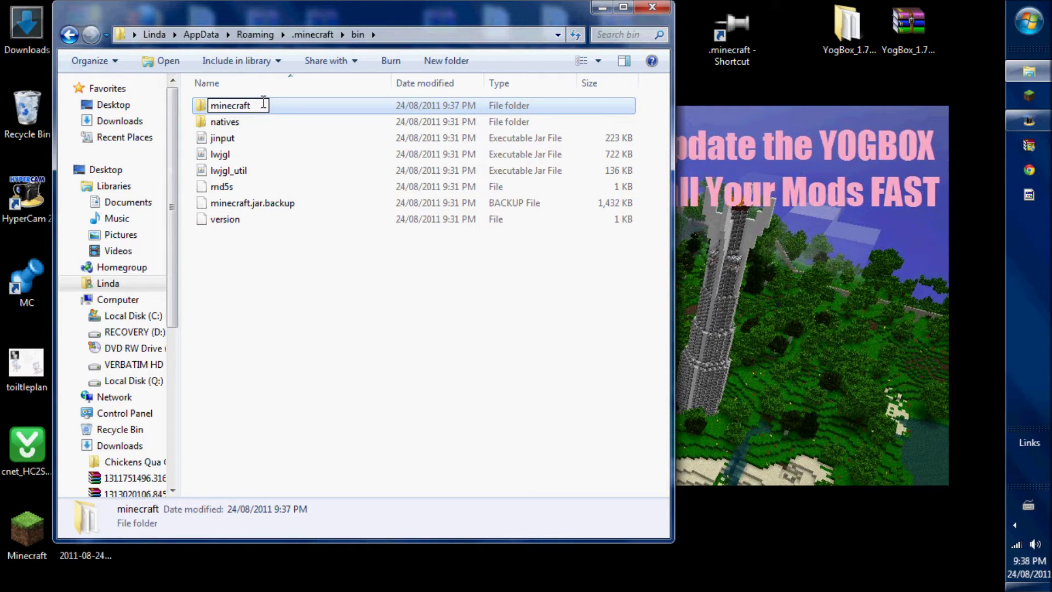
pyautogui.write('.jar')
pyautogui.press('Return')
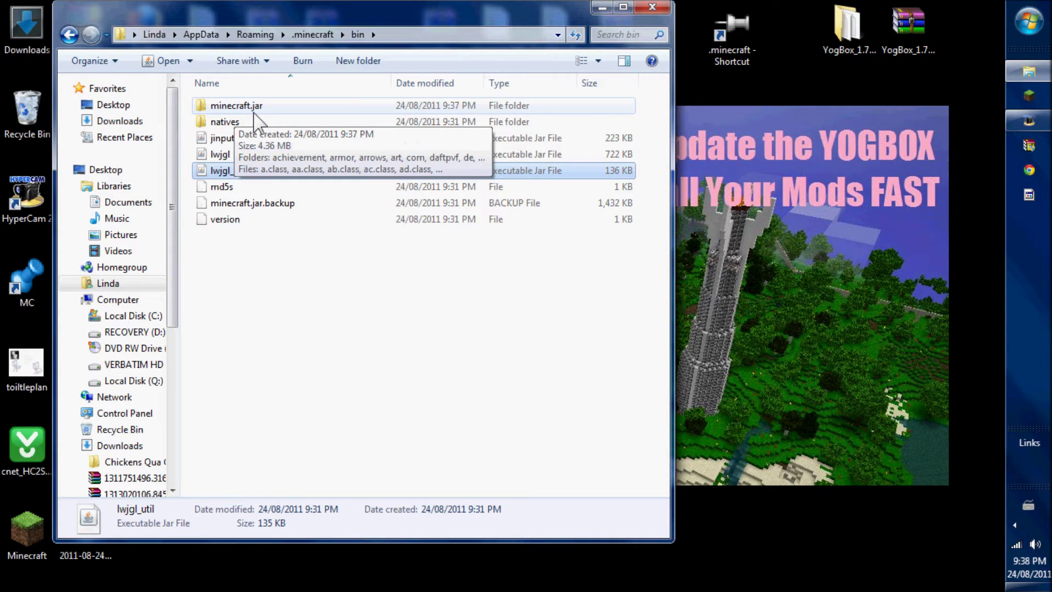
# Examine the contents of the minecraft.jar folder and check the inventory in the Minecraft game.
pyautogui.doubleClick(200, 107)
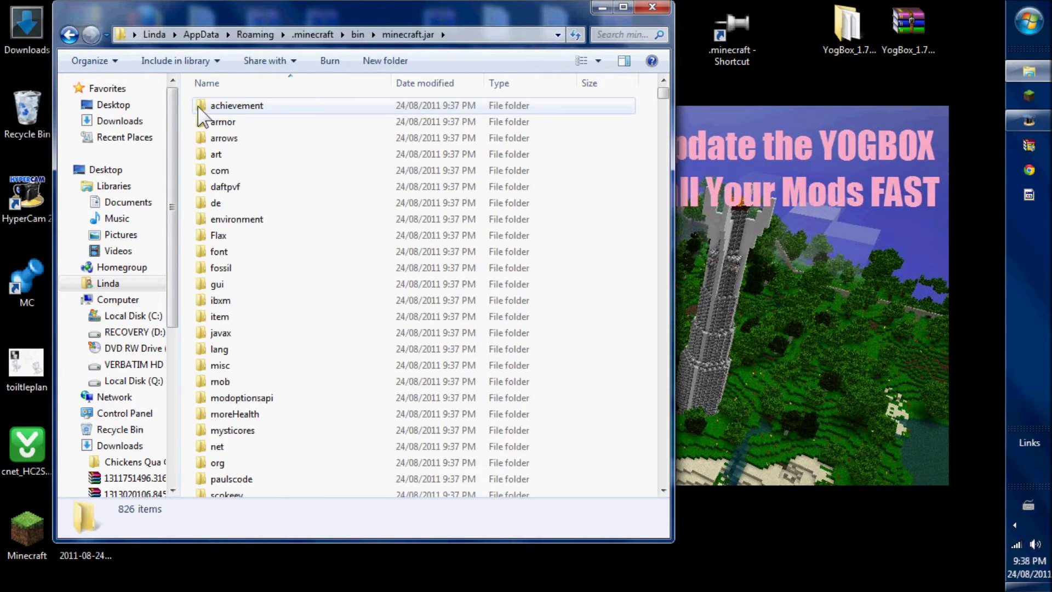
pyautogui.moveTo(662, 94); pyautogui.dragTo(662, 98)
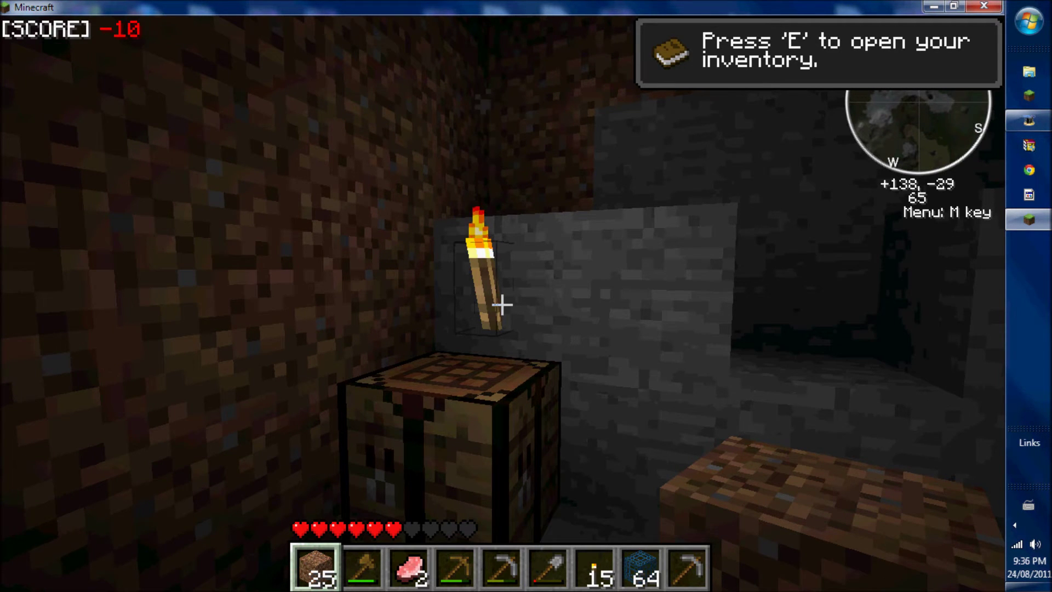
pyautogui.press('e')
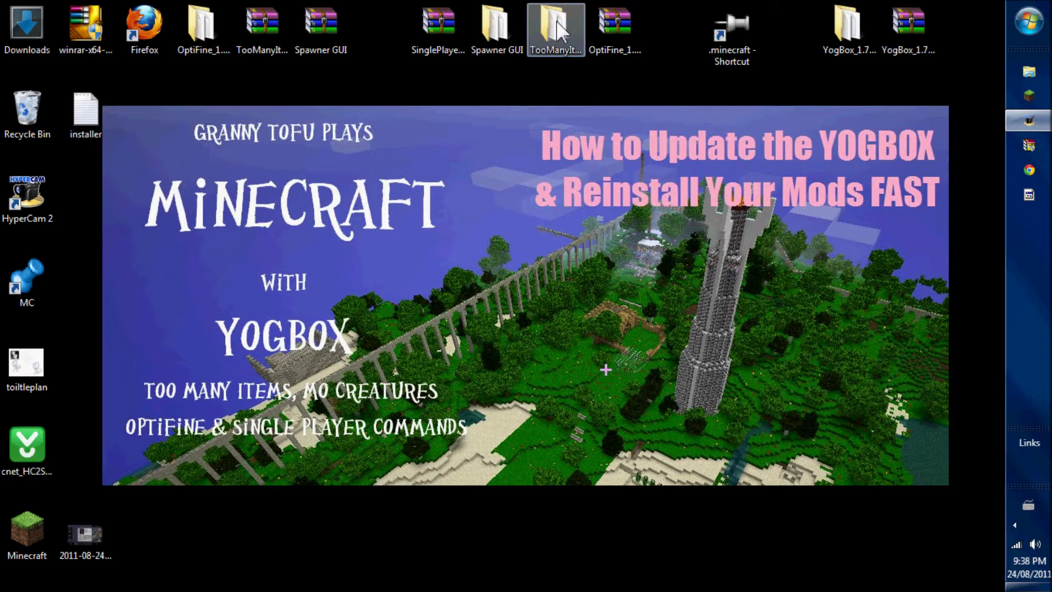
# Copy all class files from the TooManyItems2011_07_01 desktop folder and close that folder.
pyautogui.doubleClick(556, 21)
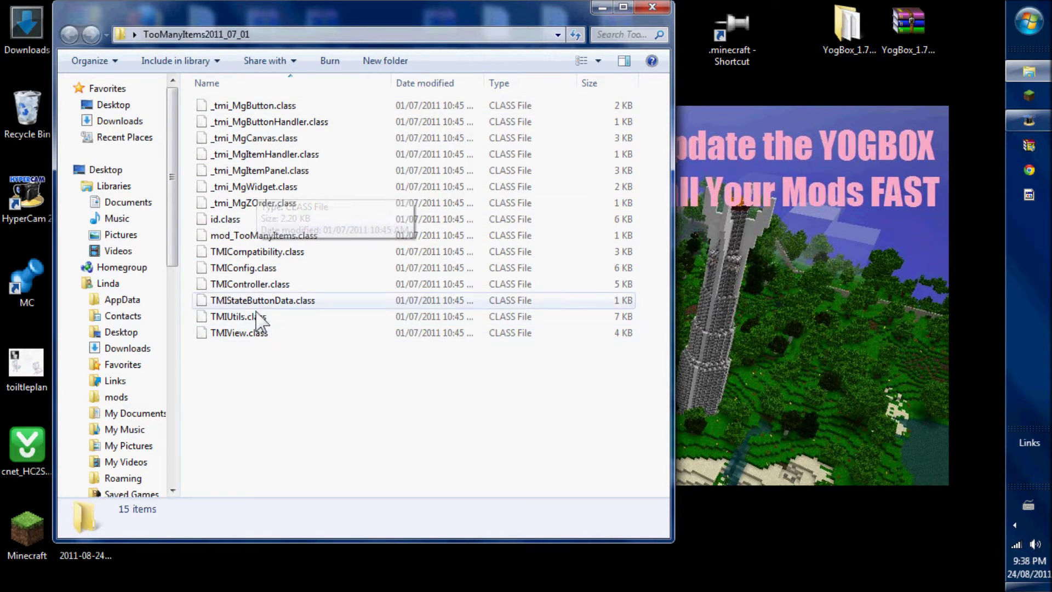
pyautogui.click(289, 109)
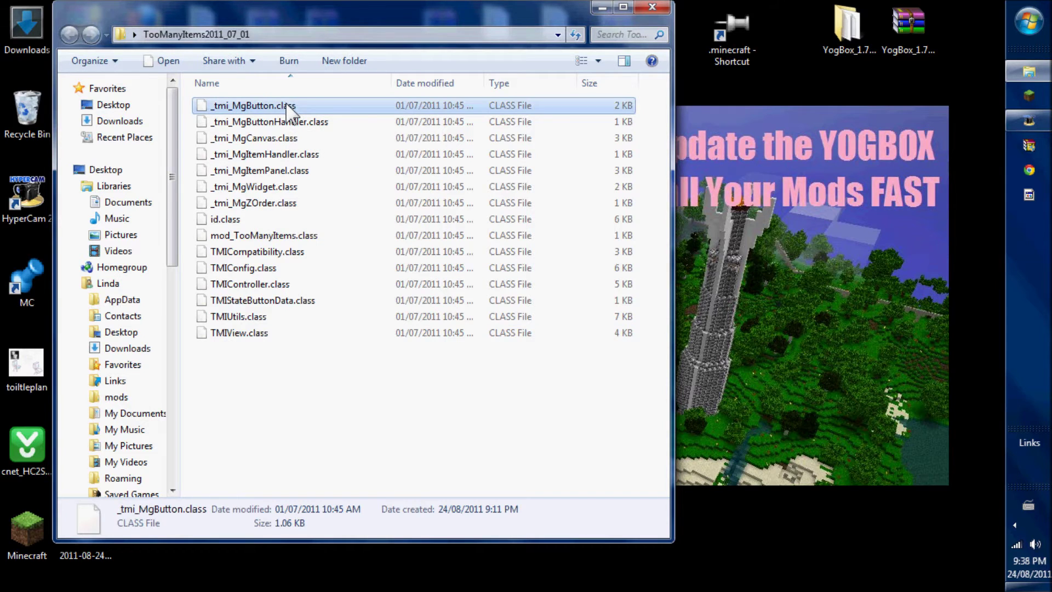
pyautogui.keyDown('shift'); pyautogui.click(263, 332); pyautogui.keyUp('shift')
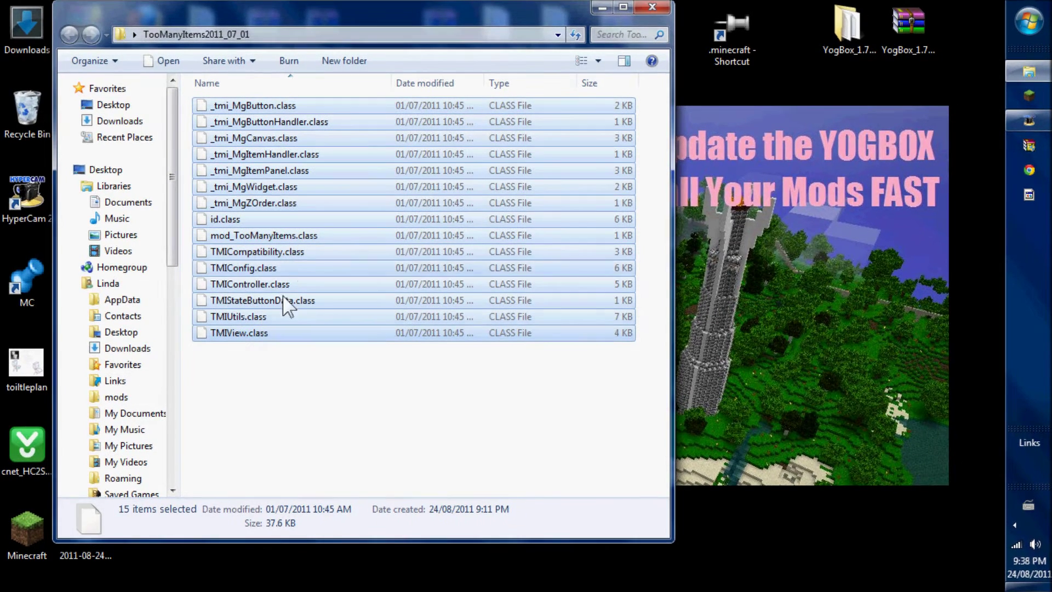
pyautogui.rightClick(291, 183)
pyautogui.click(323, 331)
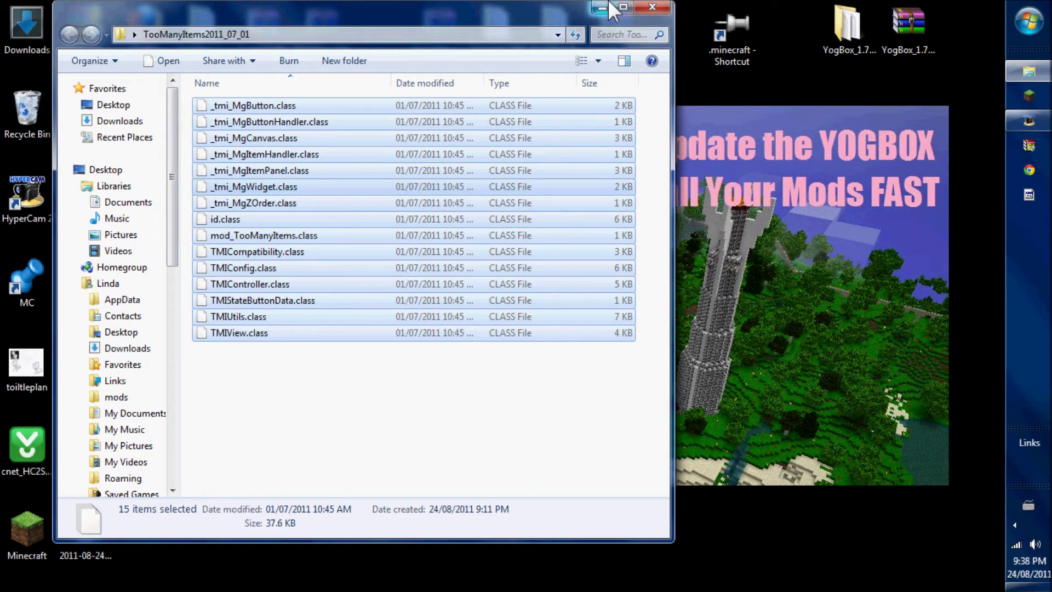
pyautogui.click(653, 7)
# Paste the TooManyItems files into the minecraft.jar folder in .minecraft's bin, replacing all conflicting files.
pyautogui.doubleClick(729, 17)
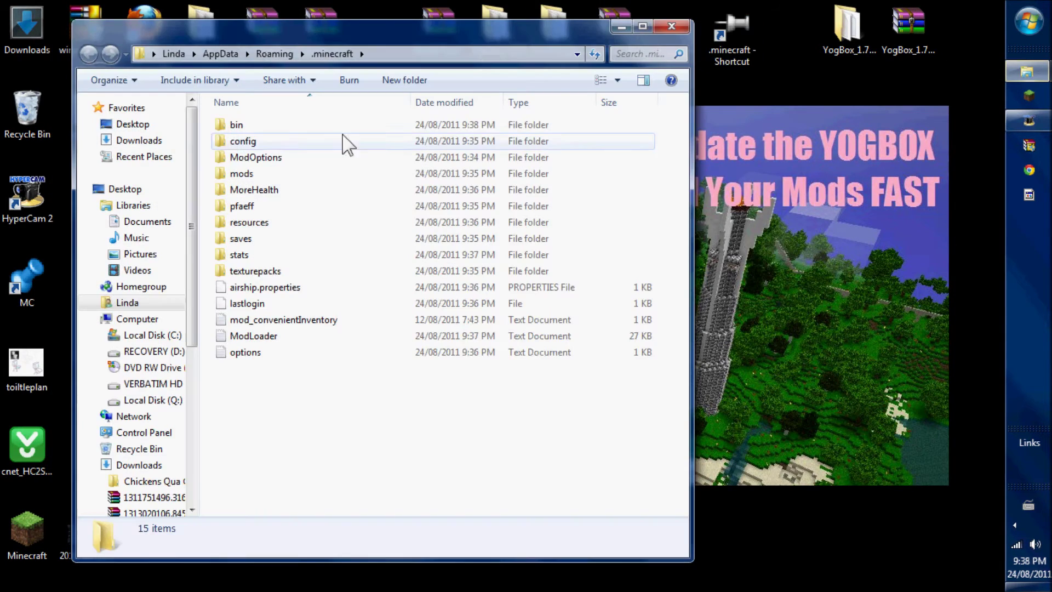
pyautogui.doubleClick(235, 127)
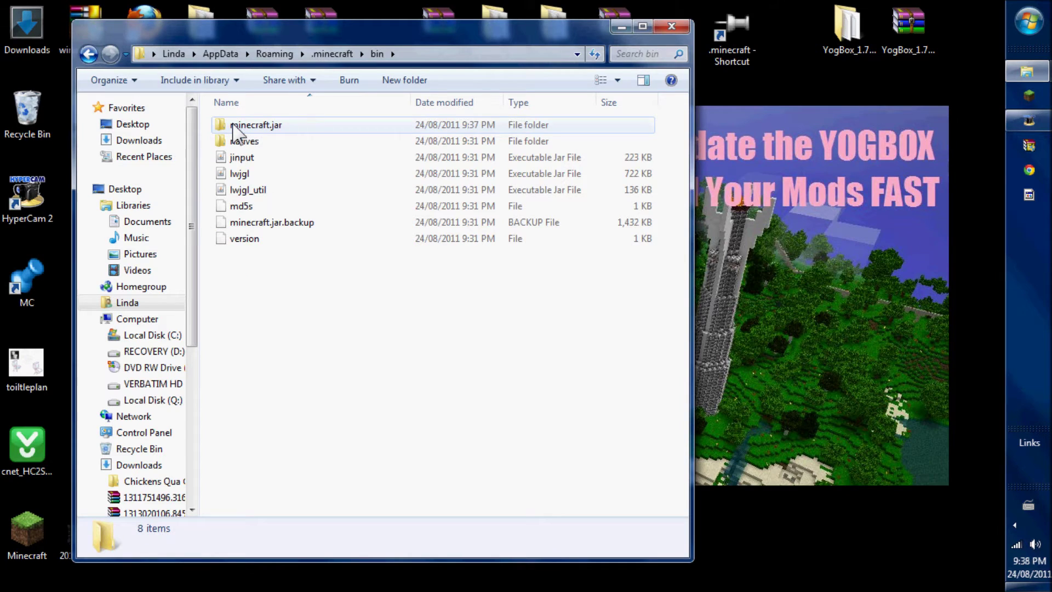
pyautogui.rightClick(234, 129)
pyautogui.click(289, 364)
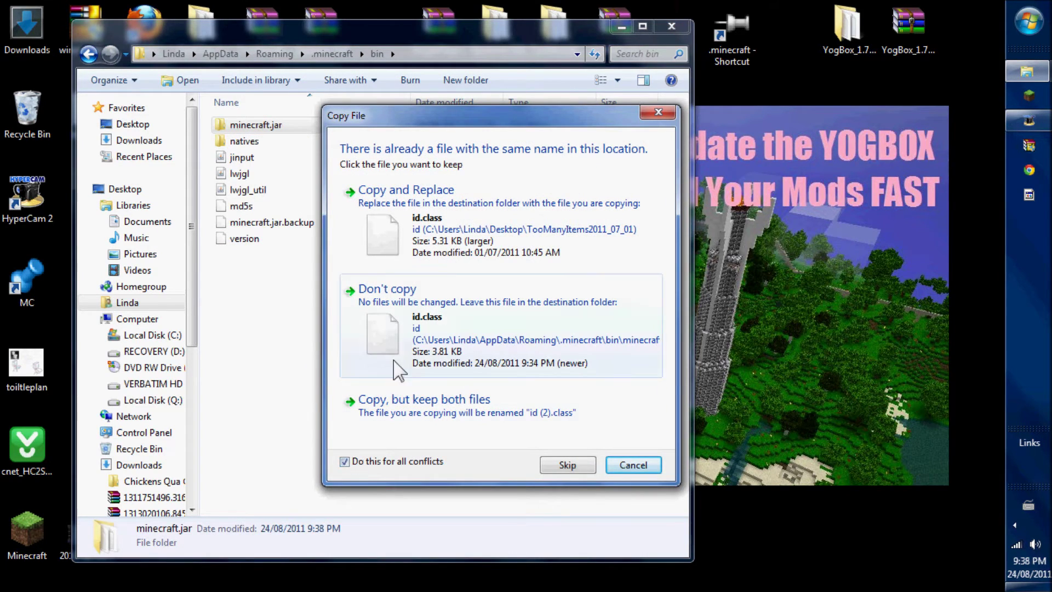
pyautogui.click(405, 224)
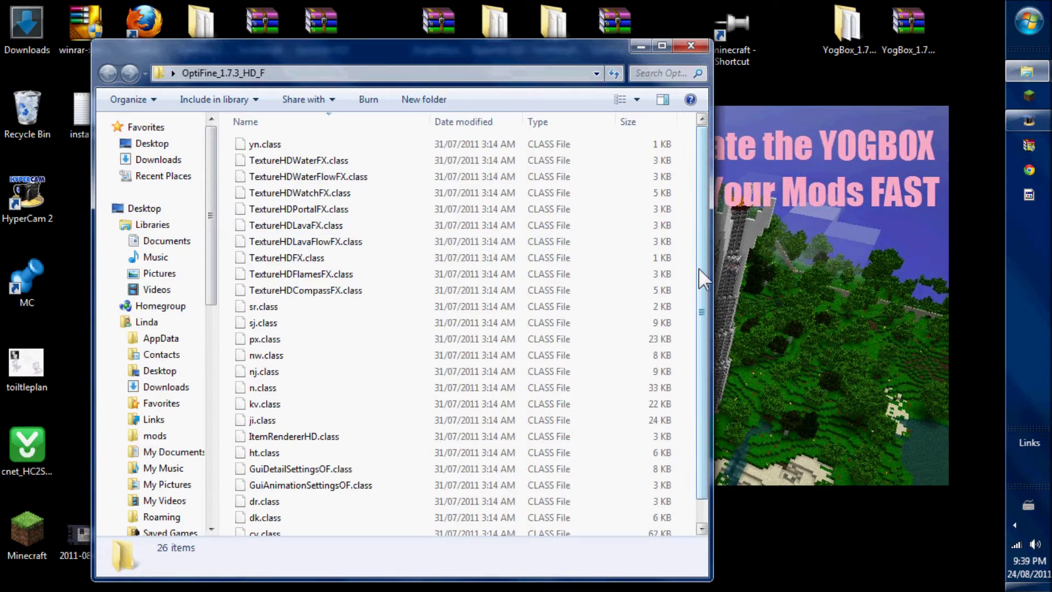
# Copy all class files from the OptiFine_1.7.3_HD_F folder, from yn.class through Config.class, and close the folder.
pyautogui.moveTo(703, 280); pyautogui.dragTo(698, 208)
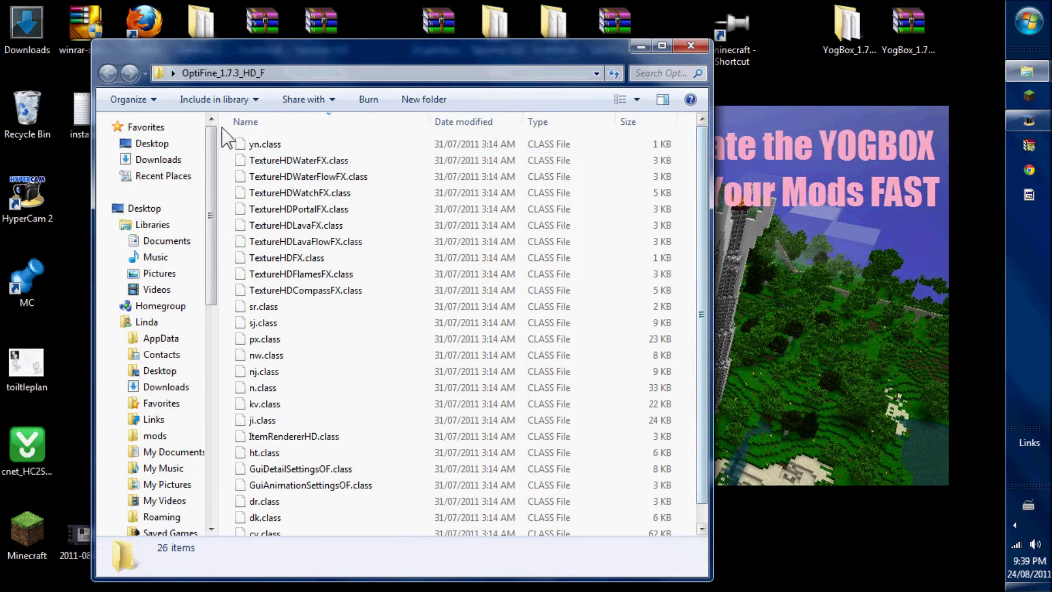
pyautogui.click(289, 150)
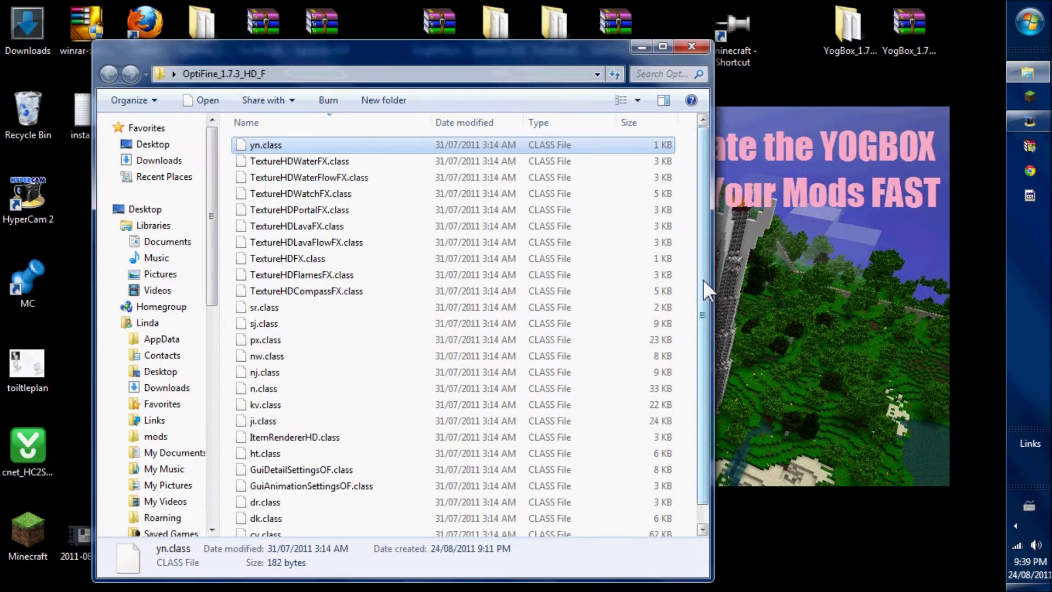
pyautogui.moveTo(702, 278); pyautogui.dragTo(701, 323)
pyautogui.keyDown('shift'); pyautogui.click(272, 527); pyautogui.keyUp('shift')
pyautogui.rightClick(322, 325)
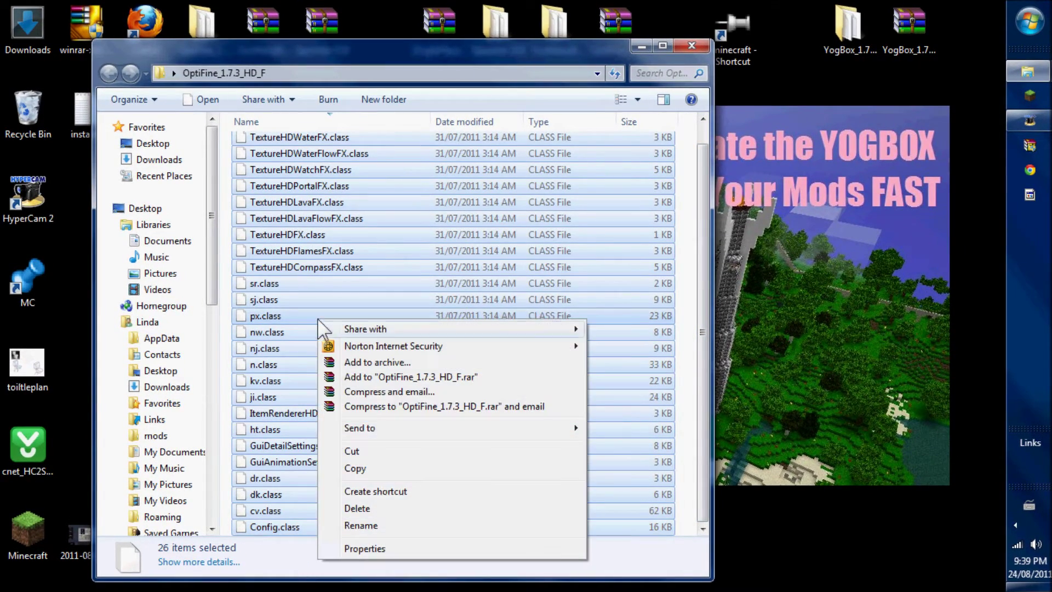
pyautogui.click(383, 468)
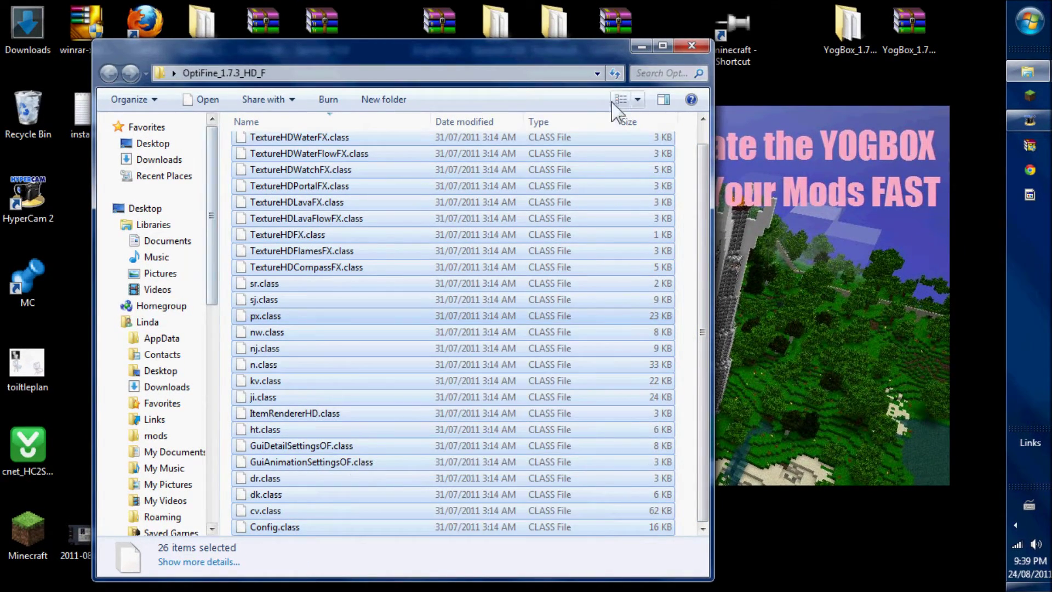
pyautogui.click(689, 45)
# Paste the OptiFine files into the minecraft.jar folder in .minecraft's bin, replacing all conflicting files.
pyautogui.doubleClick(737, 22)
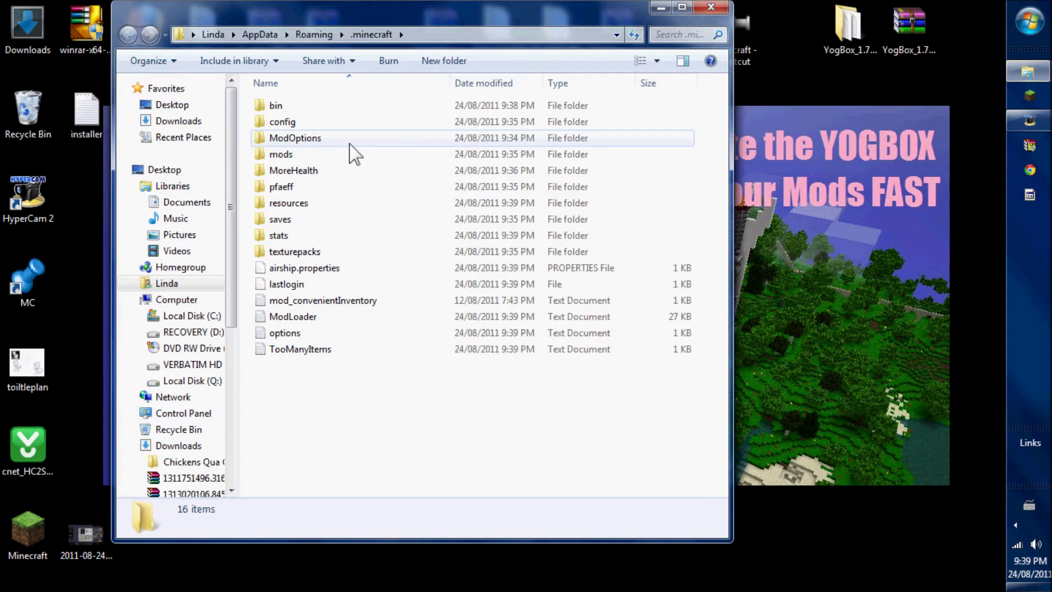
pyautogui.click(305, 108)
pyautogui.doubleClick(305, 108)
pyautogui.rightClick(304, 109)
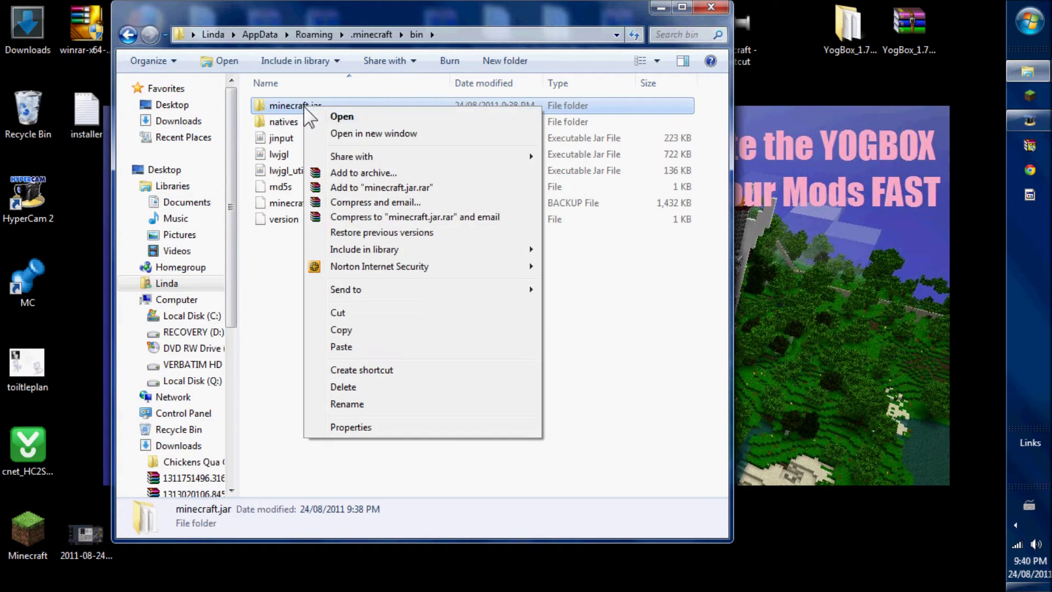
pyautogui.click(352, 347)
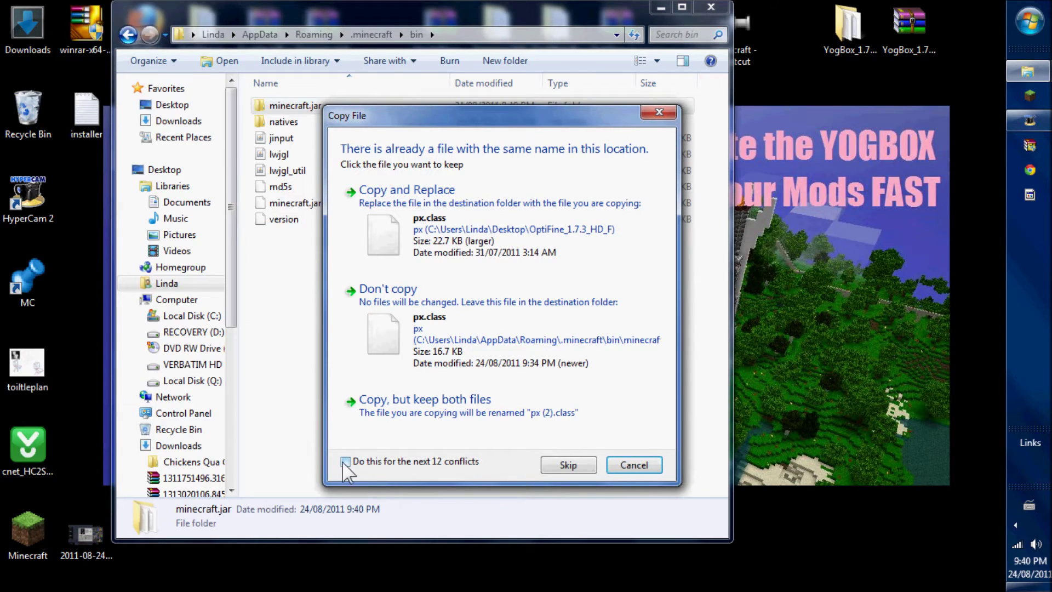
pyautogui.click(345, 461)
pyautogui.click(382, 244)
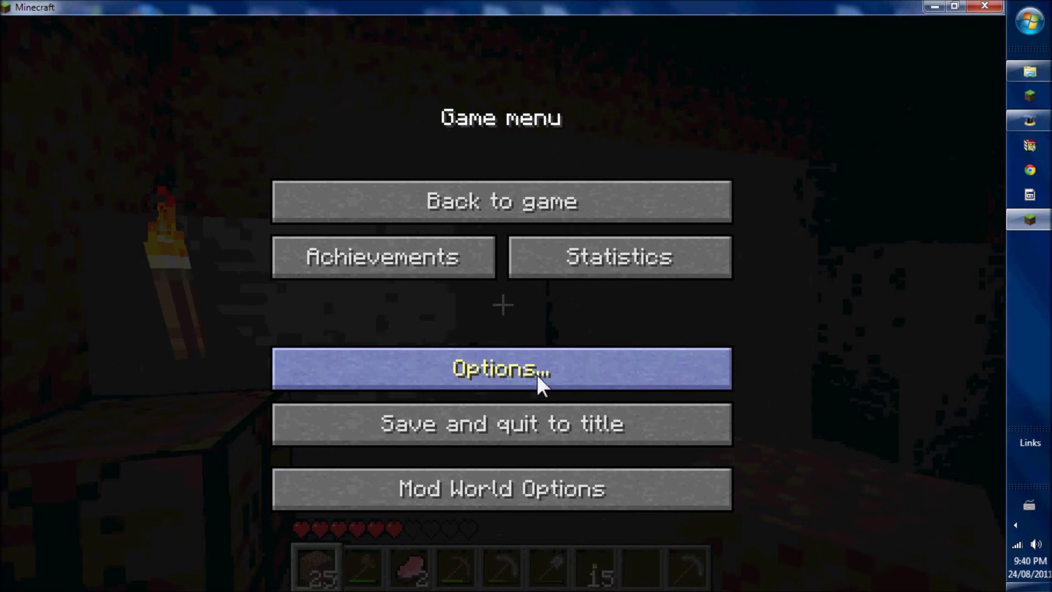
# In Minecraft's video settings, set Graphics to Fast, Render Distance to Normal and Advanced OpenGL to Fast, and accept the settings.
pyautogui.click(537, 374)
pyautogui.click(537, 363)
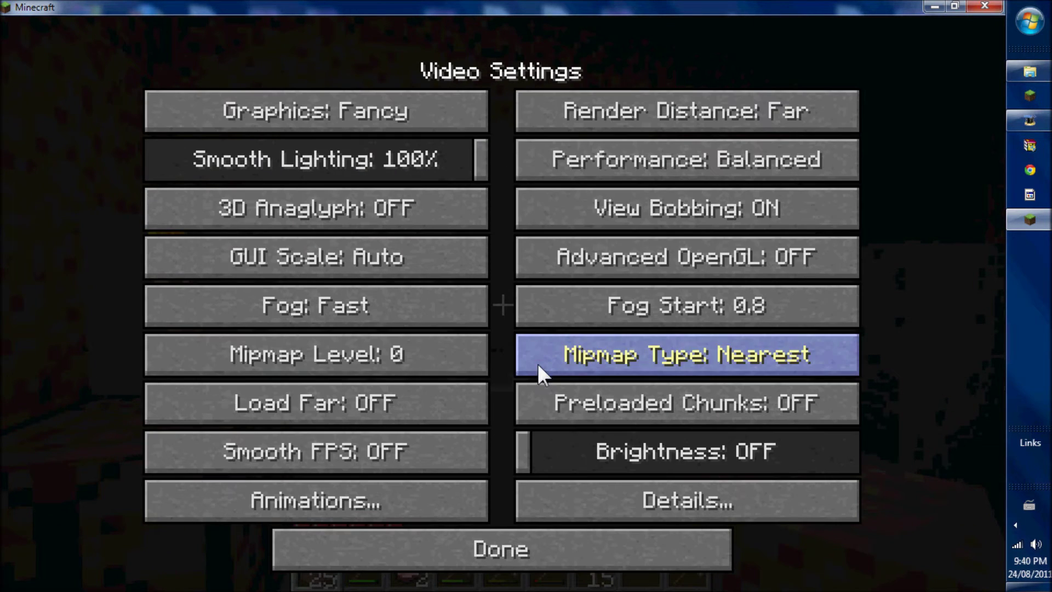
pyautogui.moveTo(366, 115)
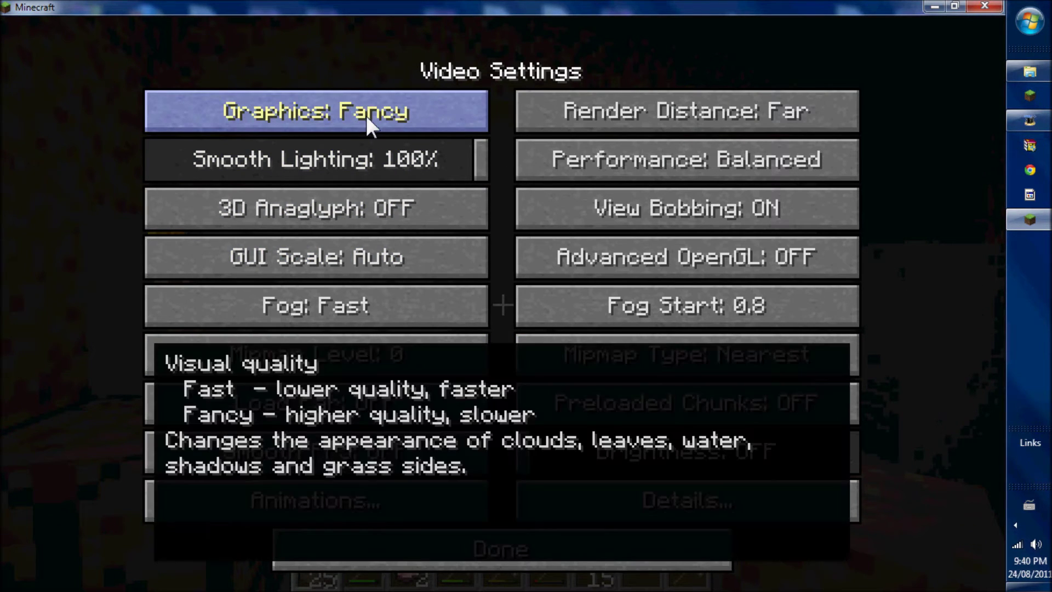
pyautogui.click(365, 115)
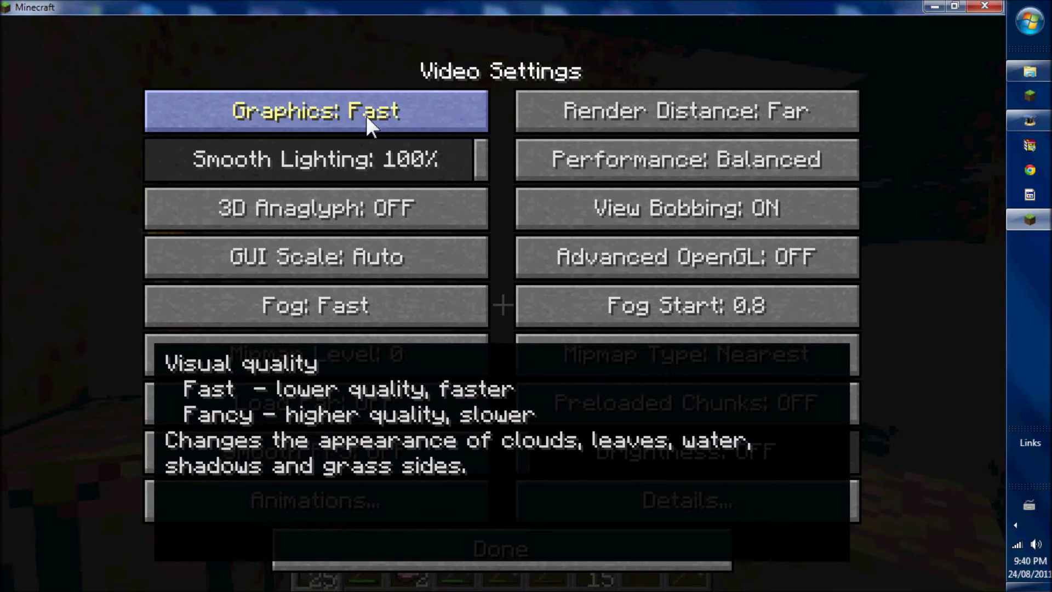
pyautogui.click(554, 109)
pyautogui.moveTo(554, 110)
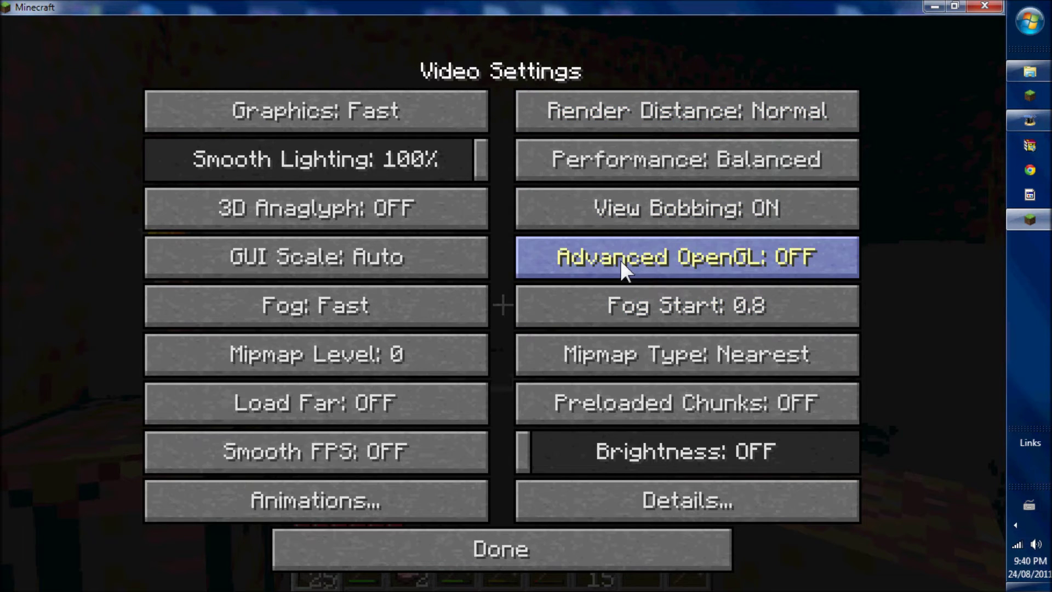
pyautogui.moveTo(620, 260)
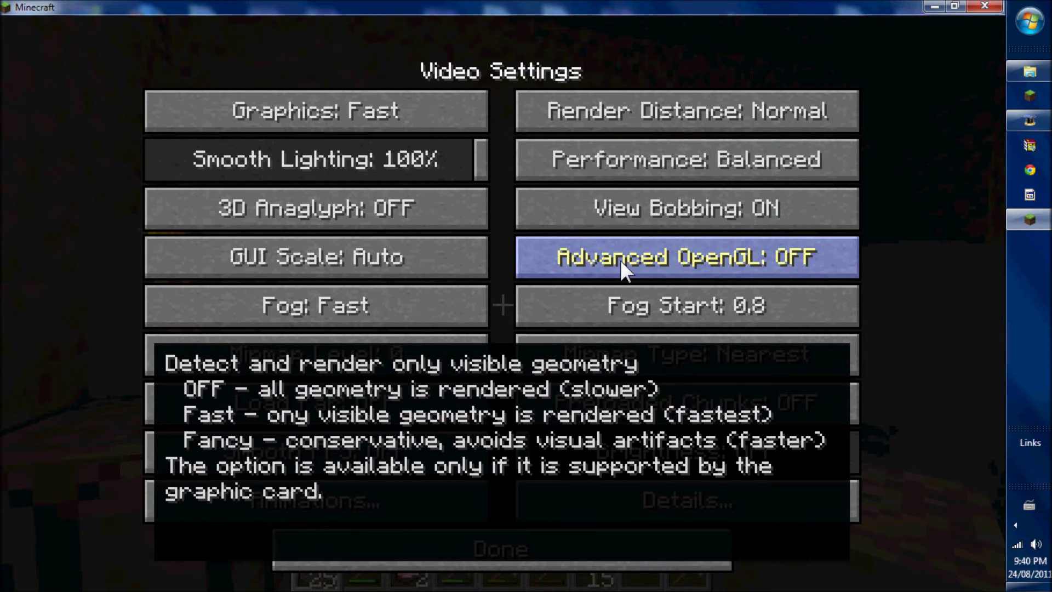
pyautogui.click(620, 260)
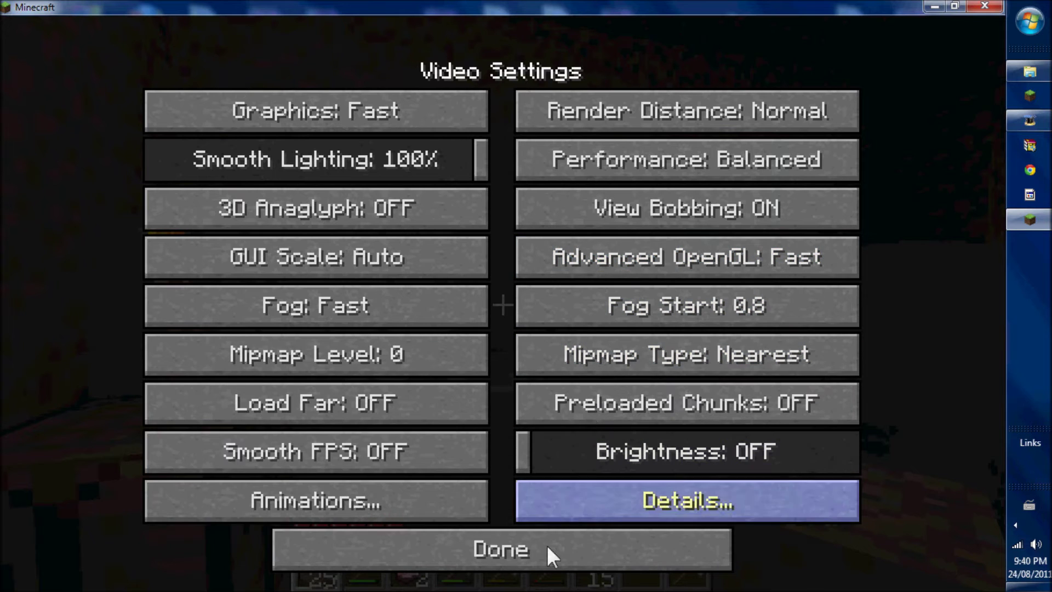
pyautogui.click(543, 556)
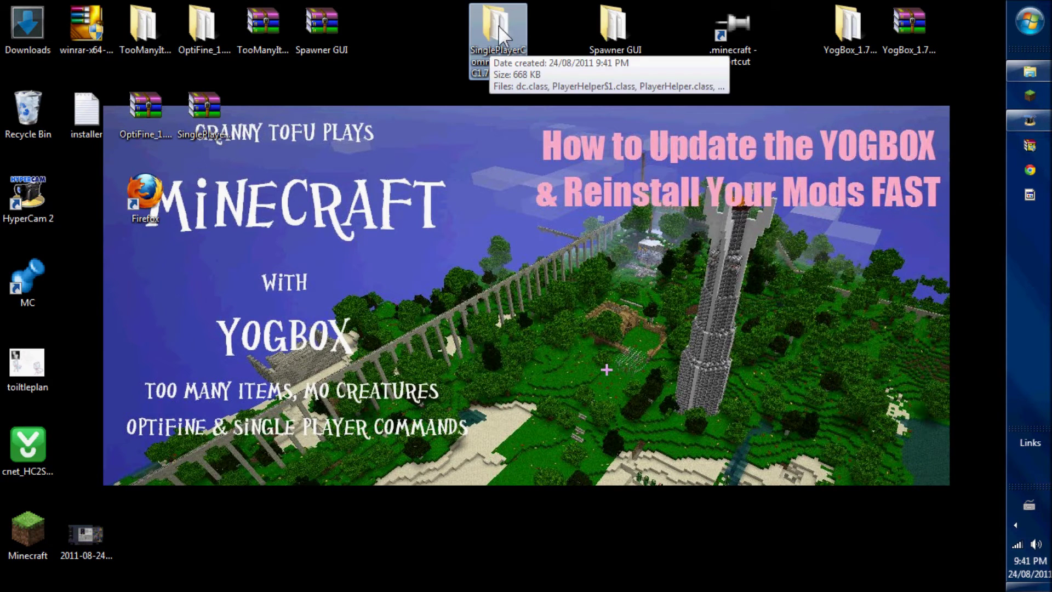
# Open the SinglePlayerCommands folder on the desktop and delete its readme file.
pyautogui.doubleClick(498, 24)
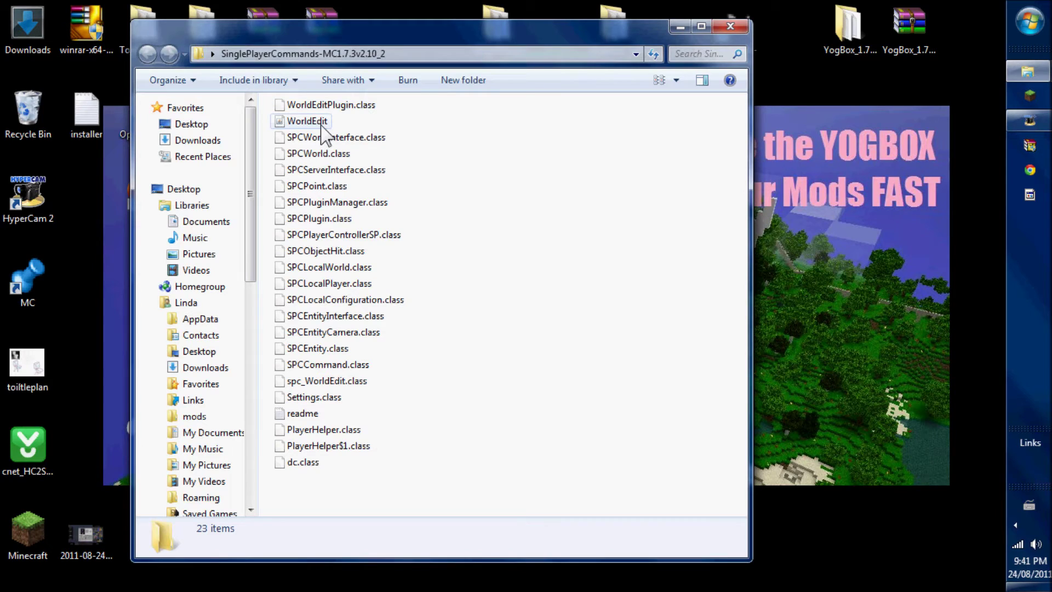
pyautogui.moveTo(323, 130)
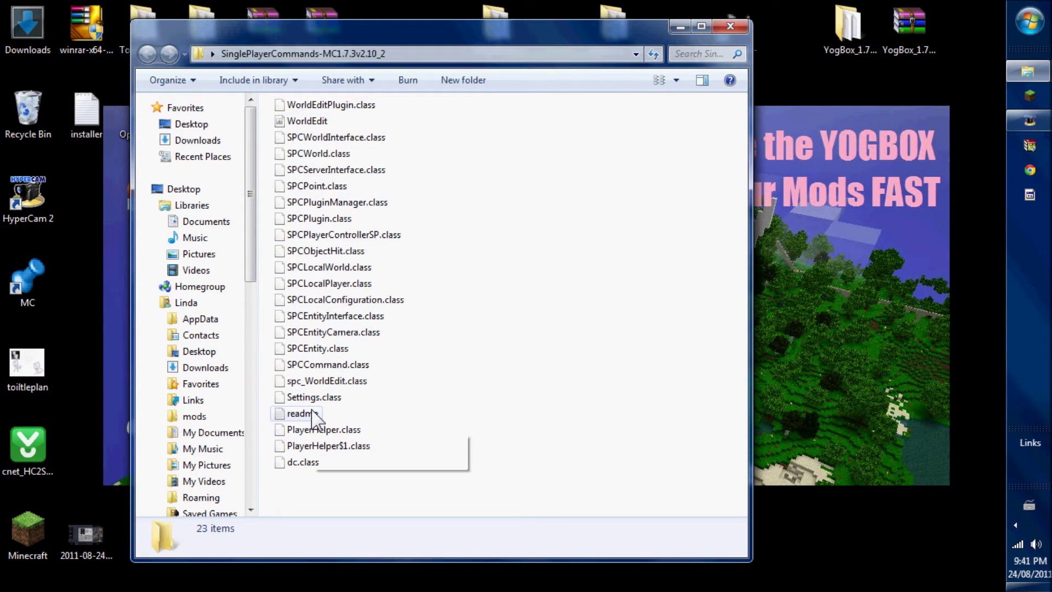
pyautogui.moveTo(313, 418)
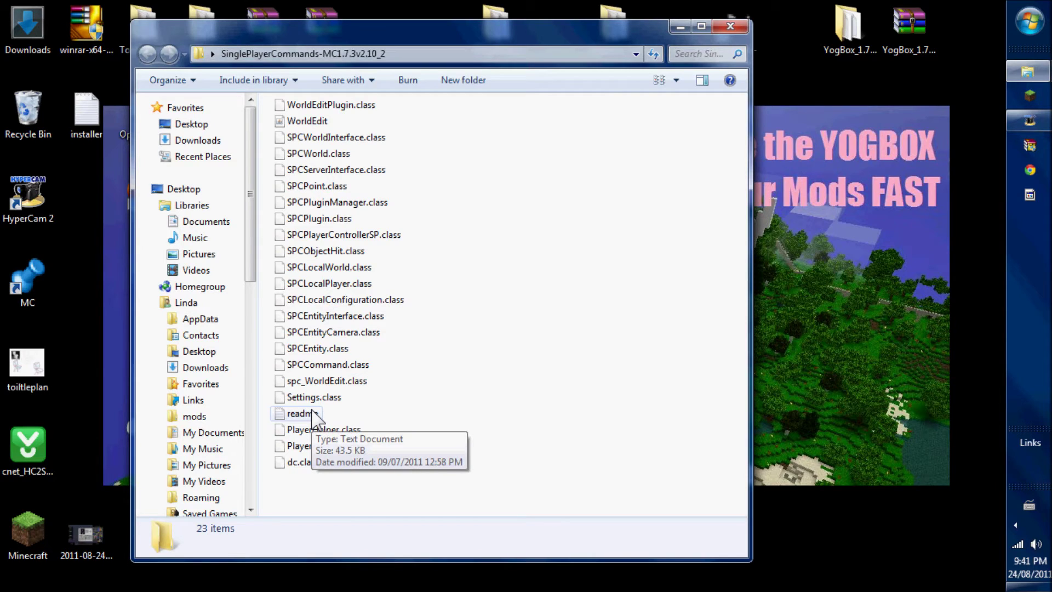
pyautogui.rightClick(314, 418)
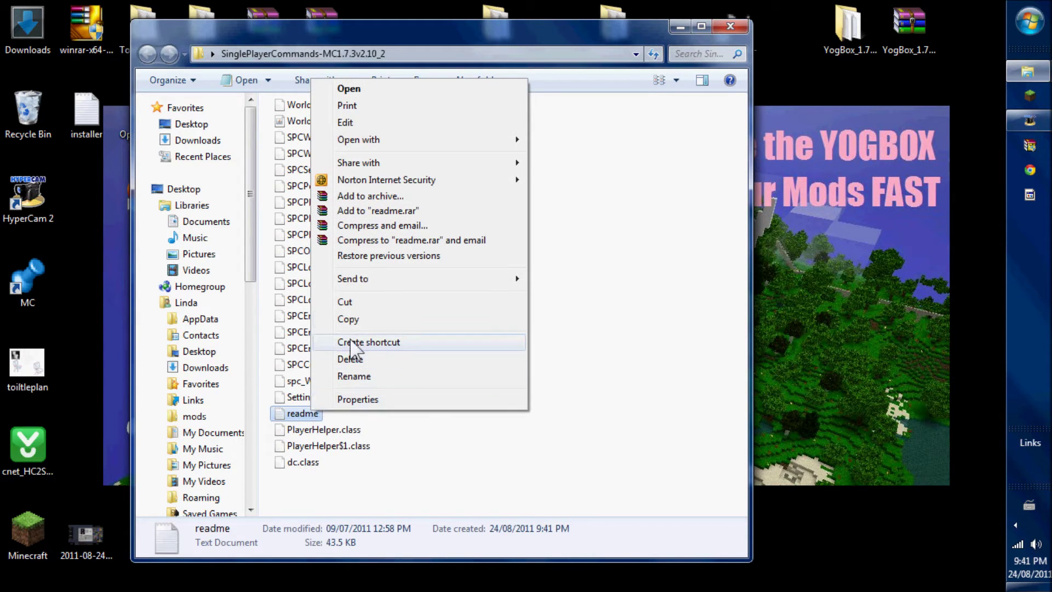
pyautogui.click(354, 363)
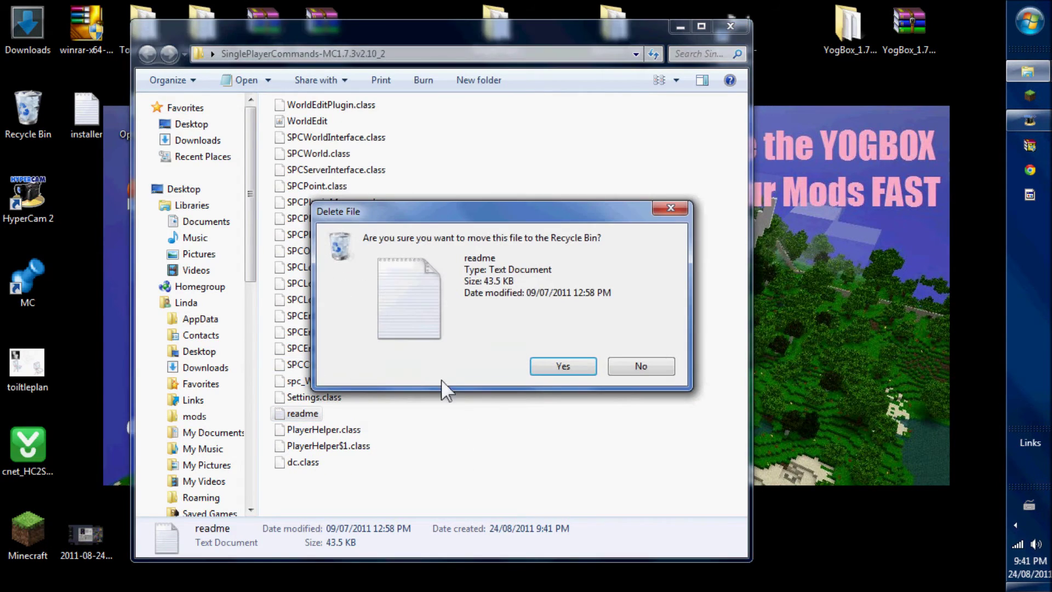
pyautogui.click(554, 367)
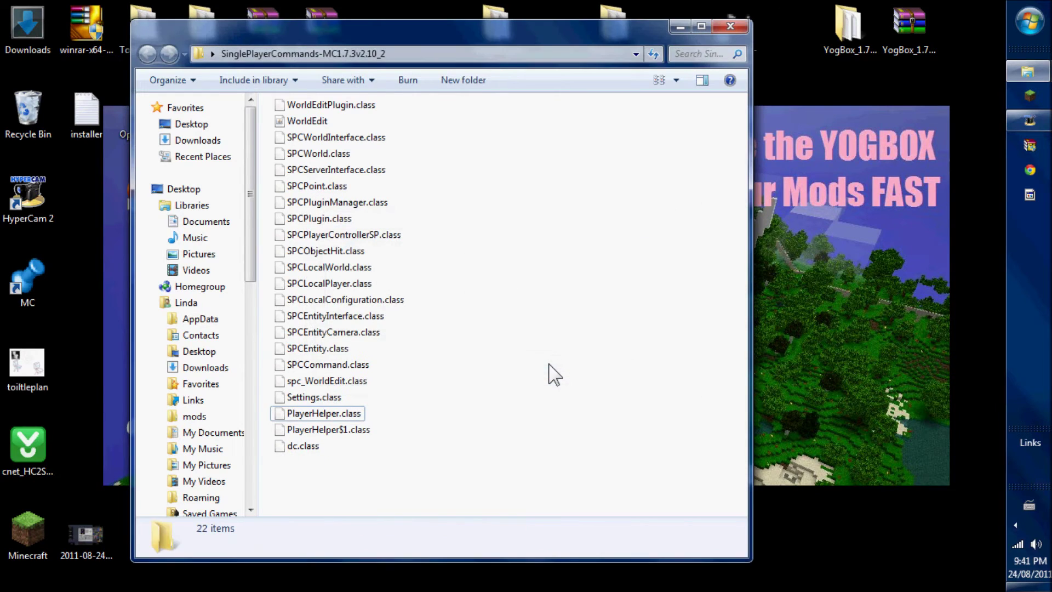
# Copy the WorldEdit jar from the SinglePlayerCommands folder into .minecraft's bin folder and open bin.
pyautogui.click(307, 121)
pyautogui.rightClick(316, 119)
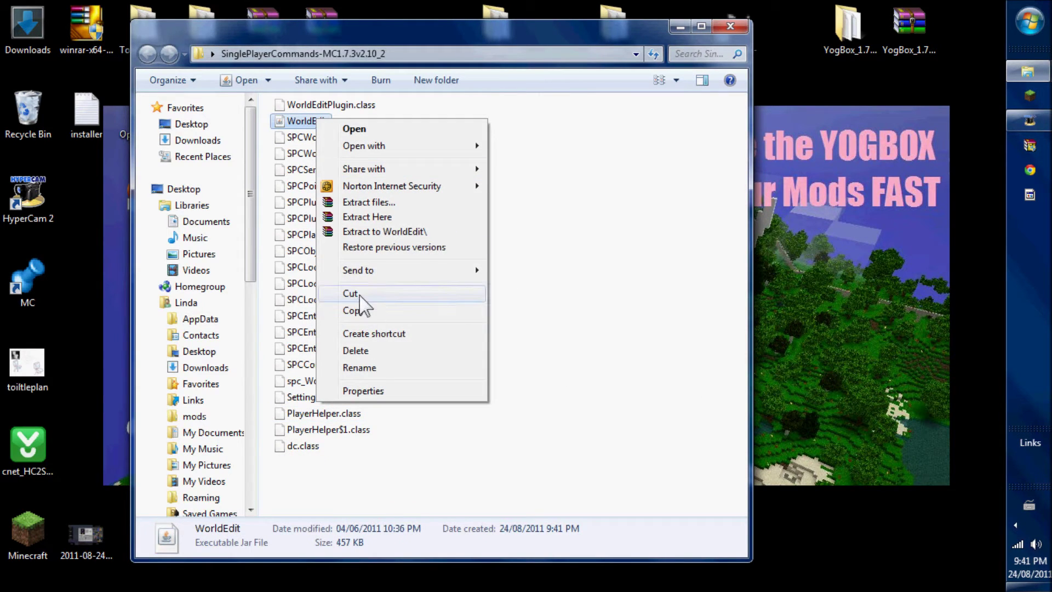
pyautogui.click(359, 313)
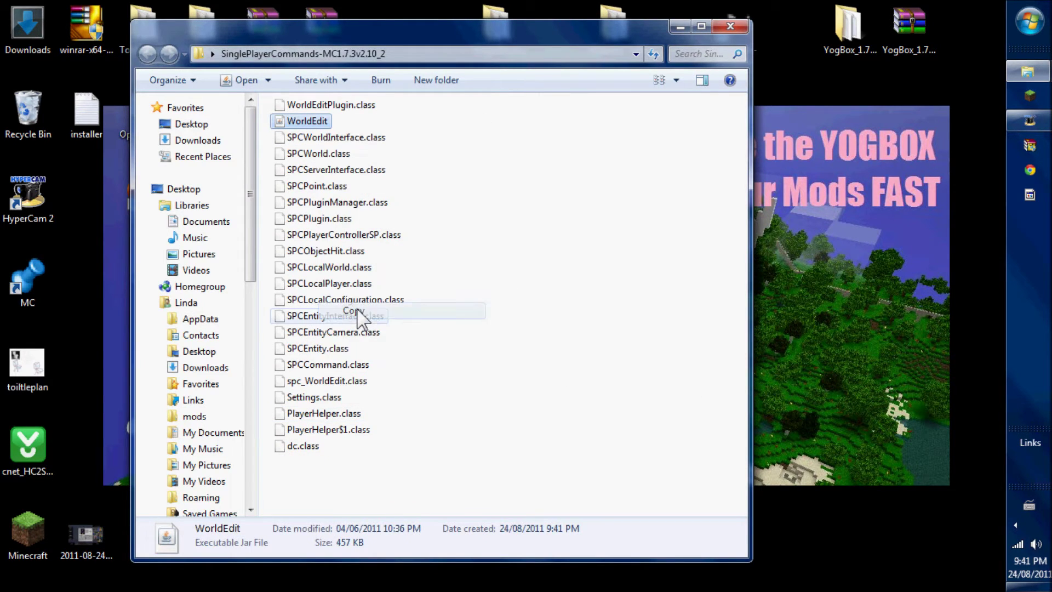
pyautogui.doubleClick(39, 268)
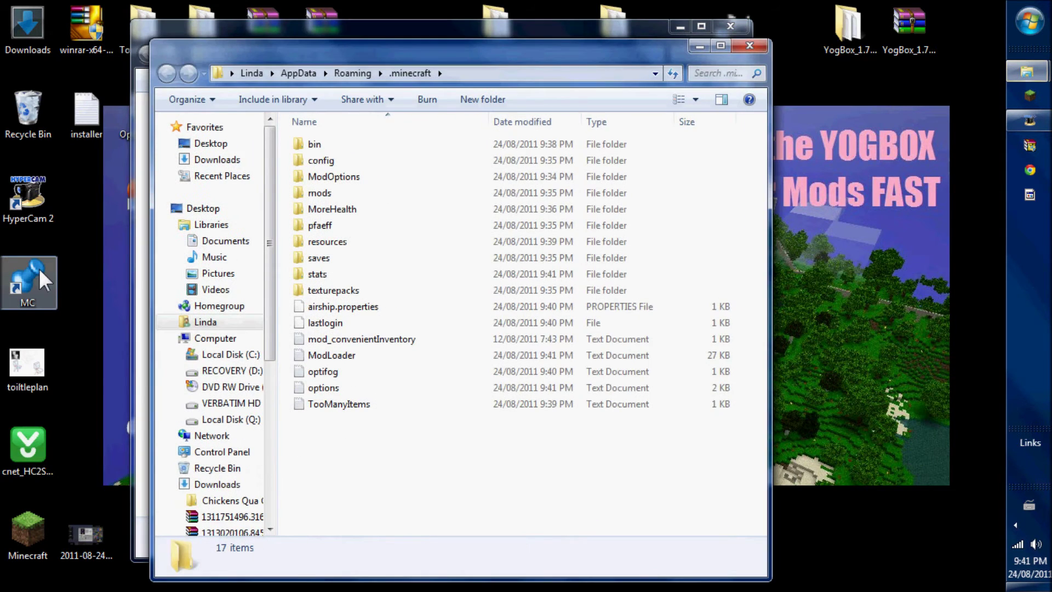
pyautogui.rightClick(304, 147)
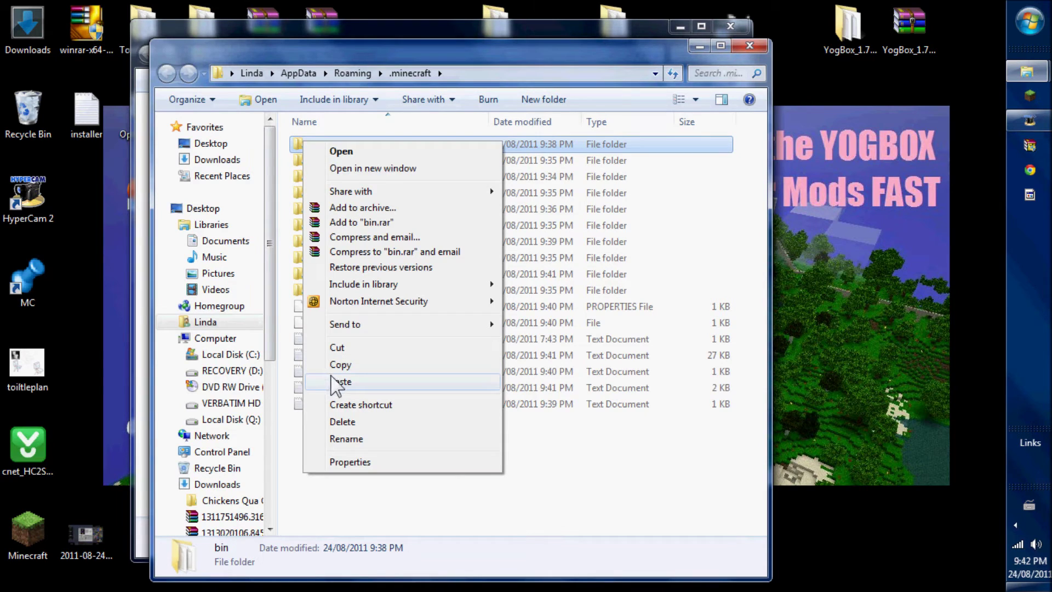
pyautogui.click(340, 382)
pyautogui.doubleClick(314, 146)
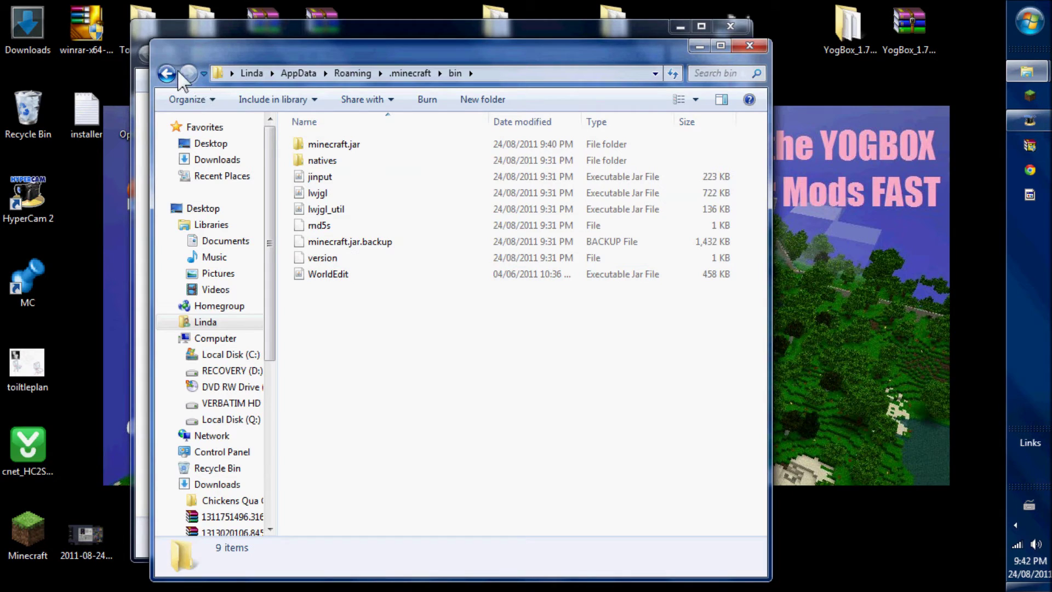
# Delete the original WorldEdit jar from the SinglePlayerCommands folder.
pyautogui.moveTo(233, 46); pyautogui.dragTo(492, 75)
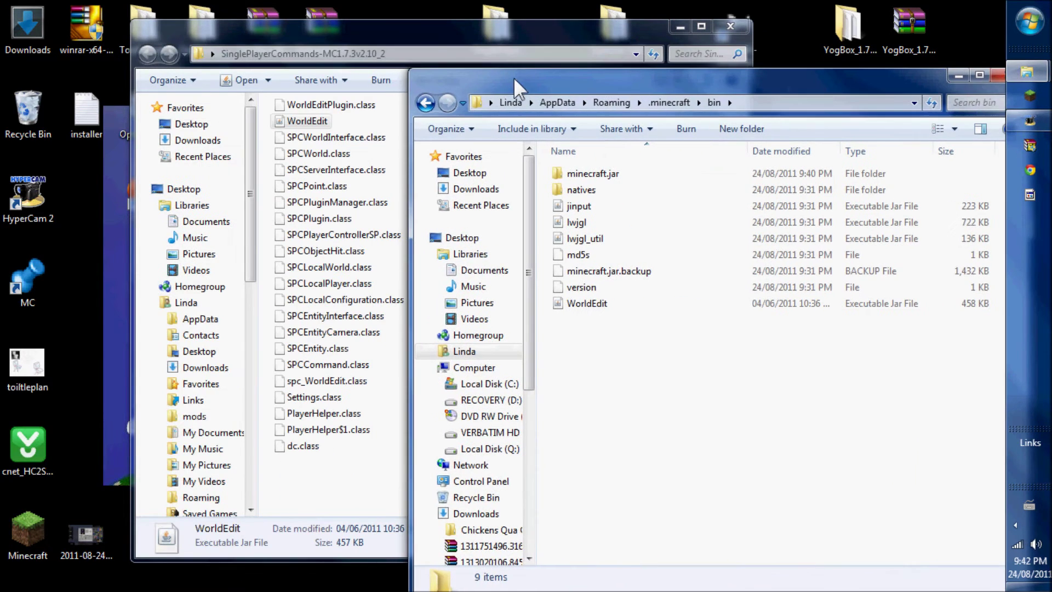
pyautogui.rightClick(308, 122)
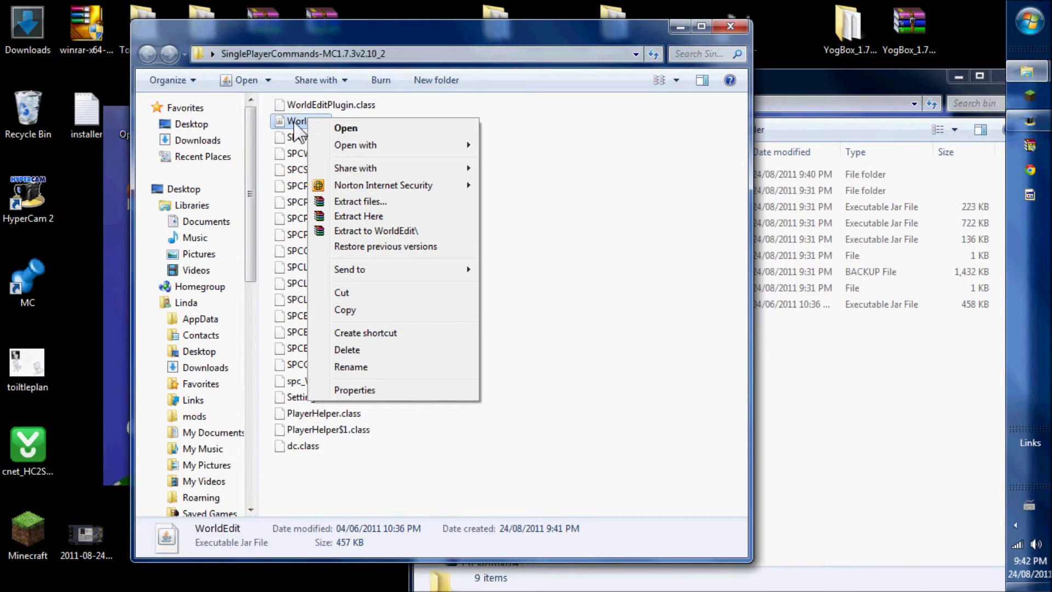
pyautogui.click(363, 351)
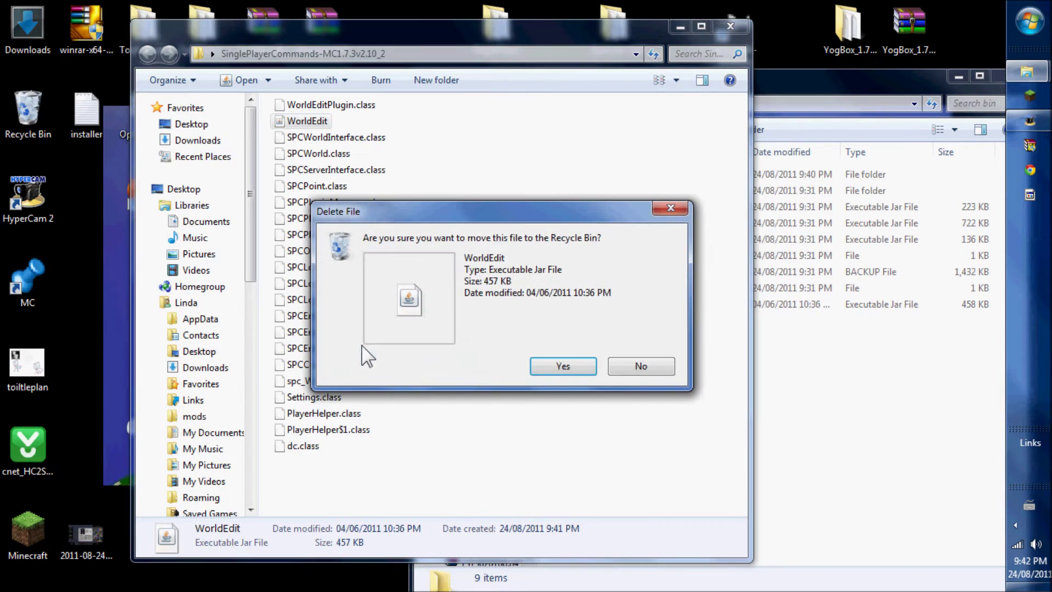
pyautogui.click(547, 368)
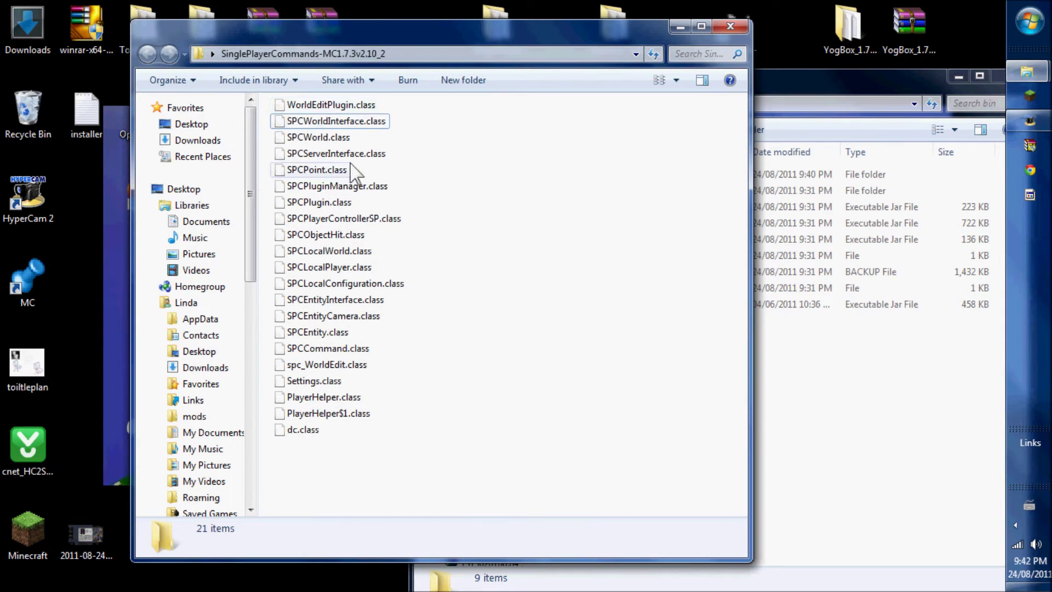
# Copy all class files in the SinglePlayerCommands folder, from WorldEditPlugin.class through dc.class.
pyautogui.click(376, 106)
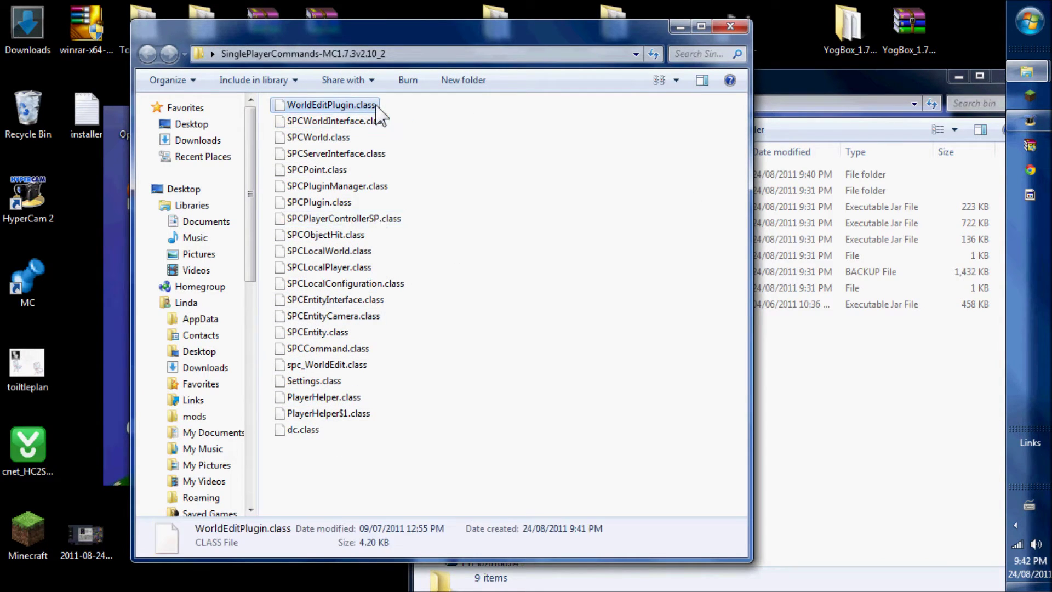
pyautogui.keyDown('shift'); pyautogui.click(315, 430); pyautogui.keyUp('shift')
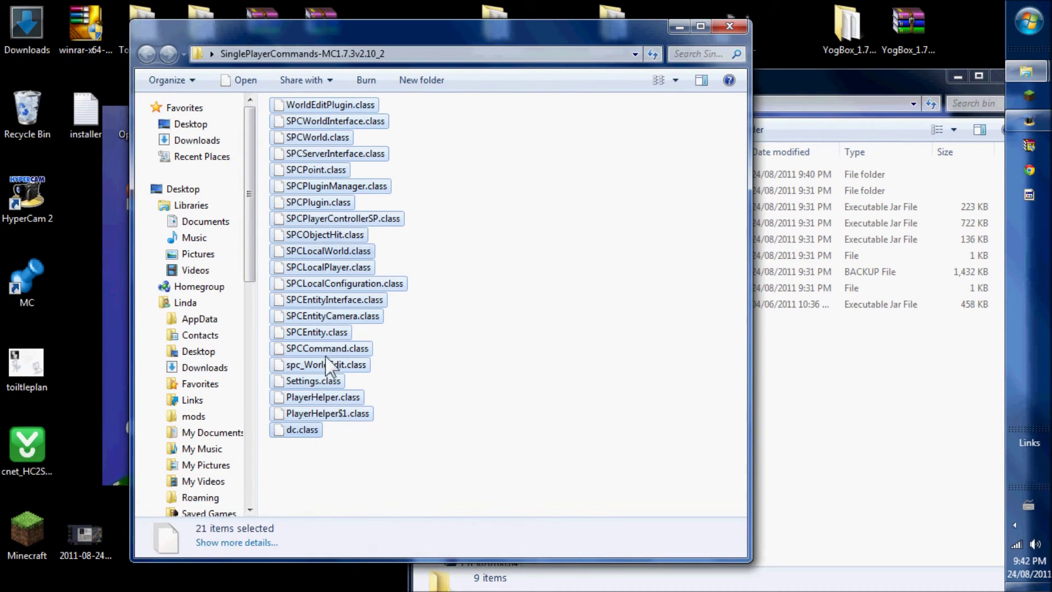
pyautogui.rightClick(344, 230)
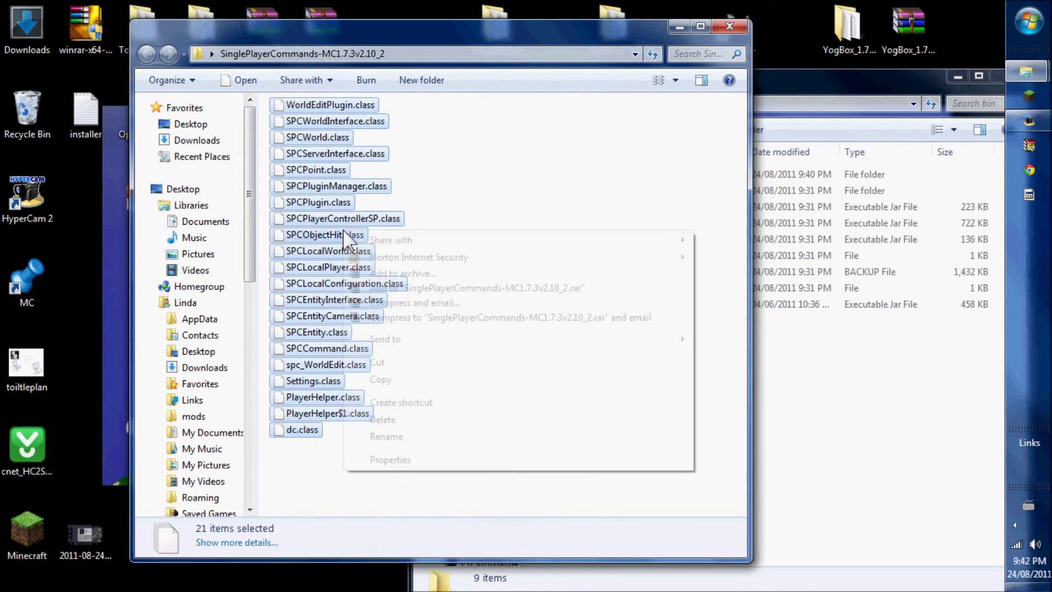
pyautogui.click(394, 383)
# Paste the Single Player Commands class files into bin's minecraft.jar folder, replacing all conflicting files, and close the Minecraft game window.
pyautogui.moveTo(578, 39); pyautogui.dragTo(340, 24)
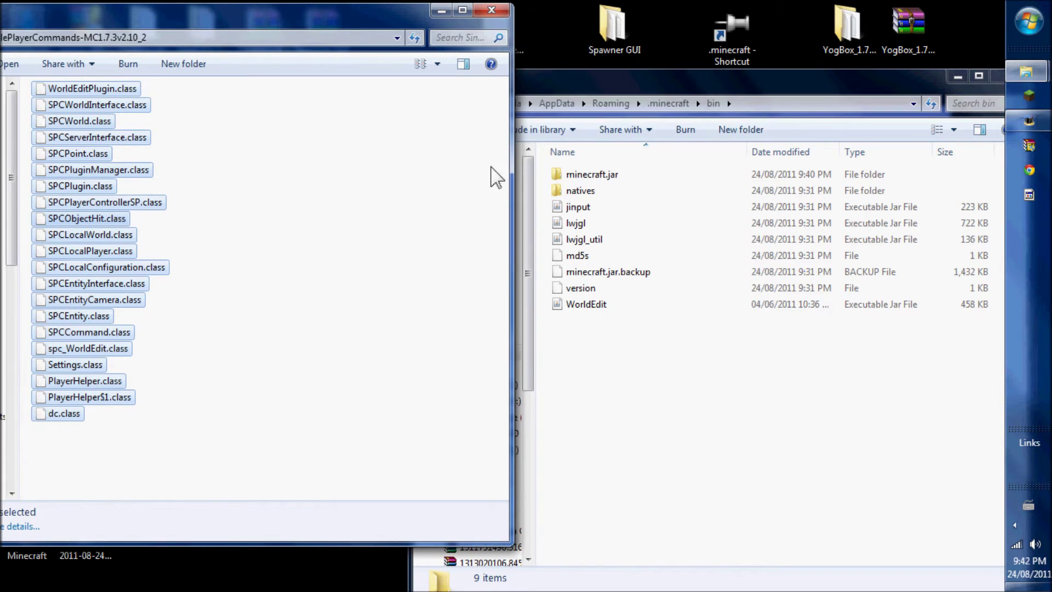
pyautogui.click(572, 175)
pyautogui.rightClick(571, 176)
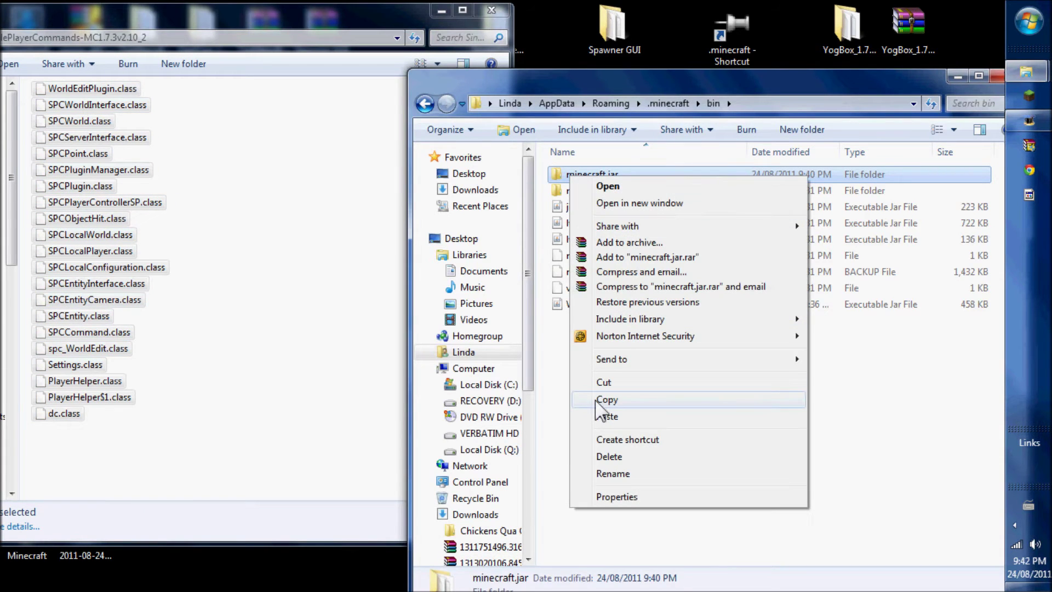
pyautogui.click(603, 417)
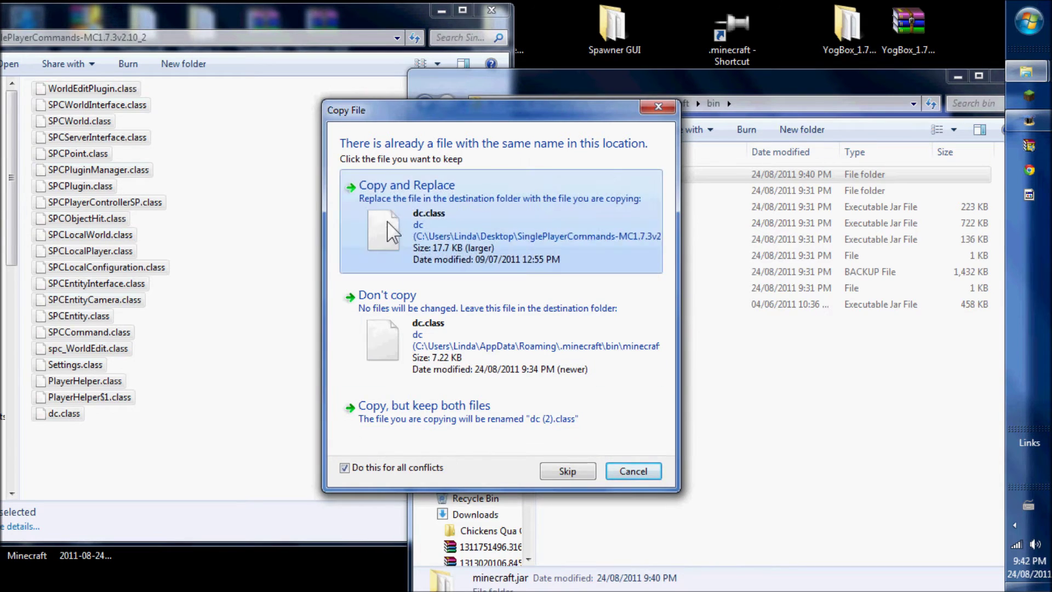
pyautogui.click(404, 224)
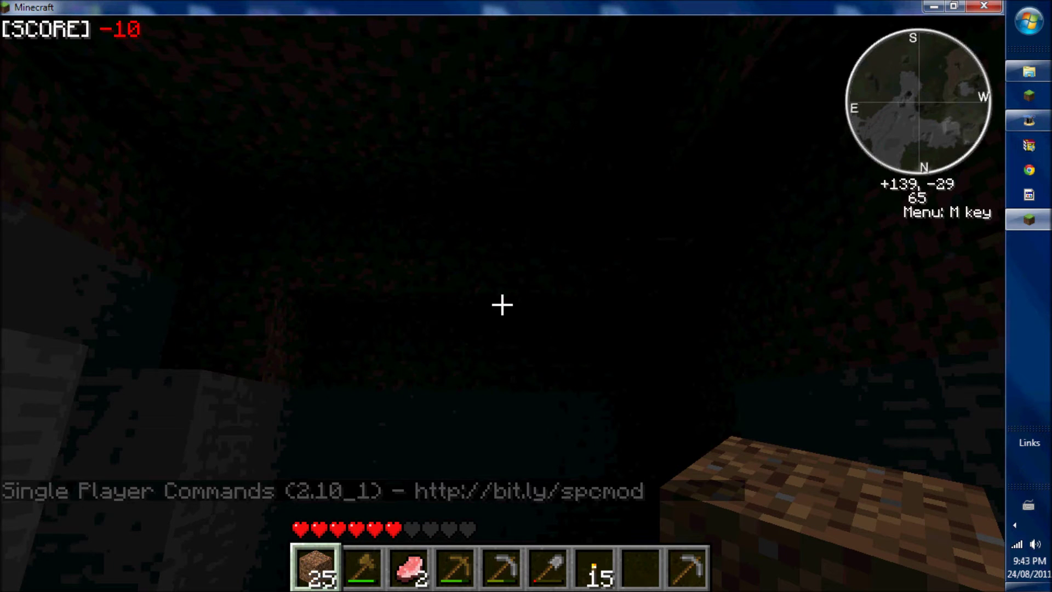
pyautogui.click(984, 5)
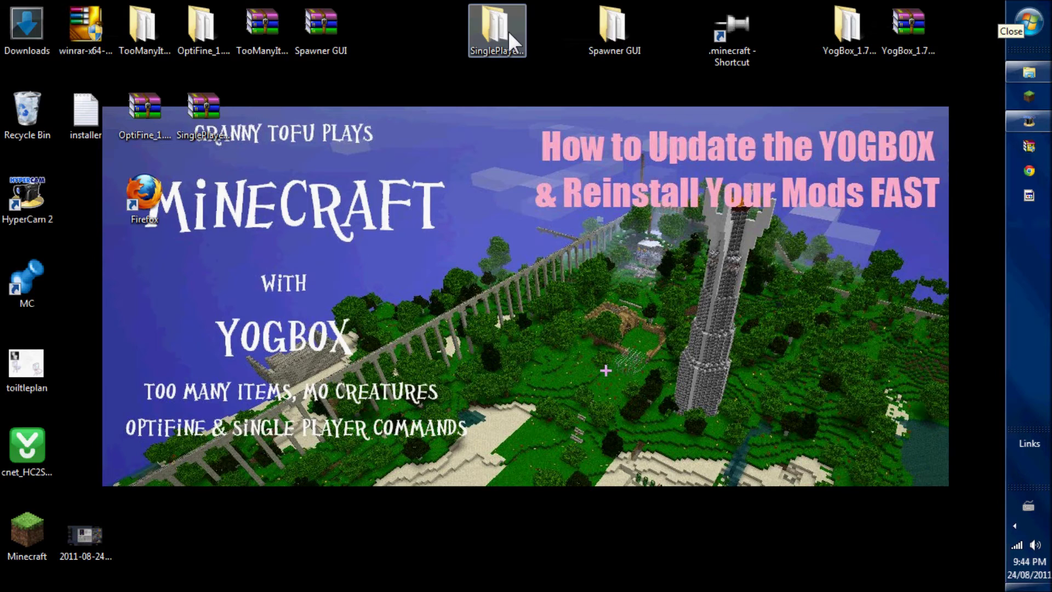
# Copy cy.class, dd.class, GuiMobSpawner.class and mod_SpawnerGUI.class from the Spawner GUI folder on the desktop.
pyautogui.doubleClick(604, 24)
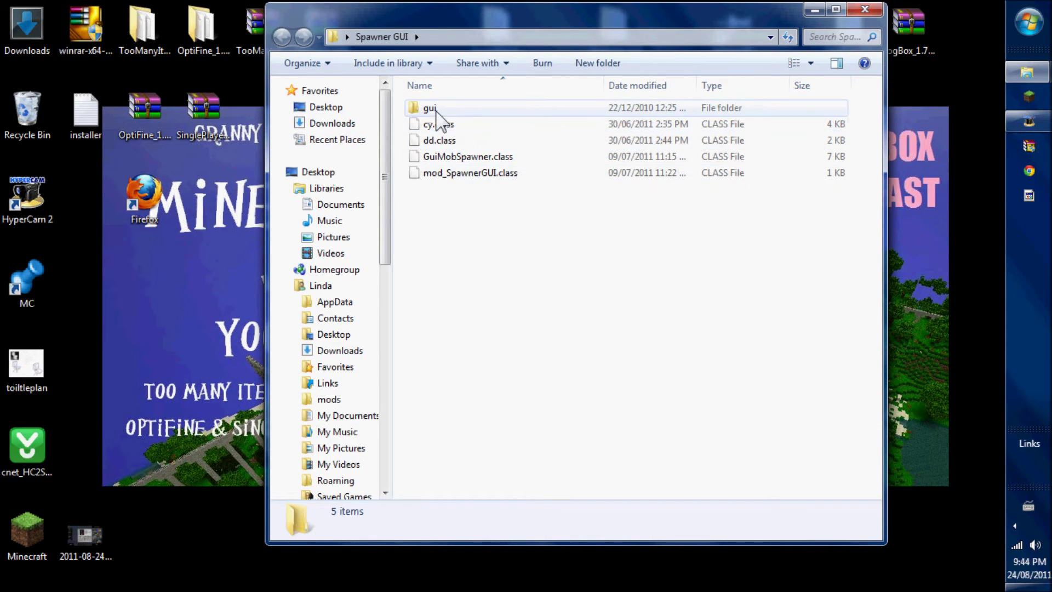
pyautogui.click(446, 130)
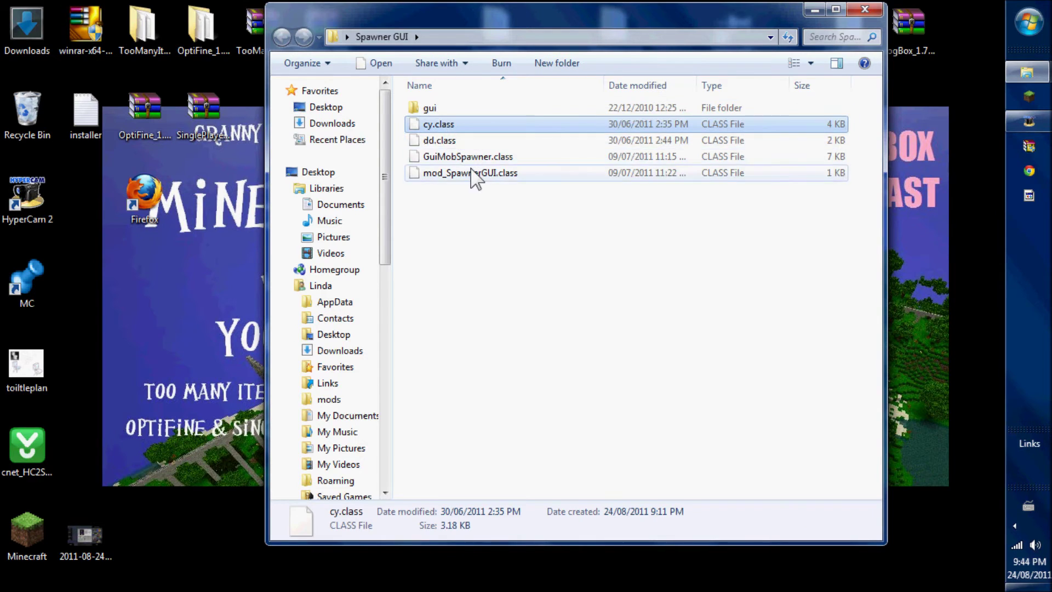
pyautogui.keyDown('shift'); pyautogui.click(477, 174); pyautogui.keyUp('shift')
pyautogui.rightClick(474, 152)
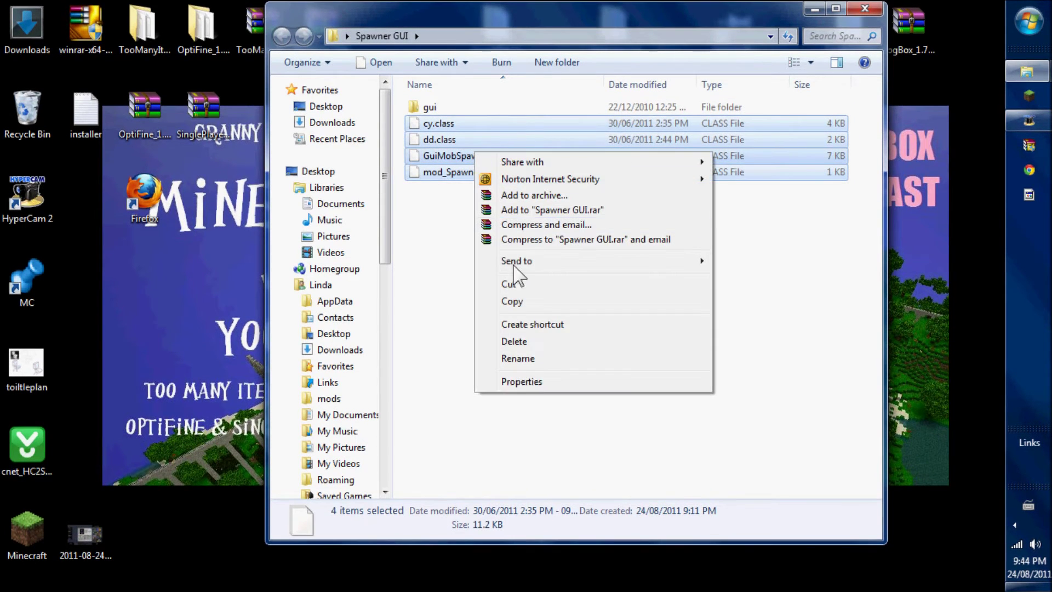
pyautogui.click(526, 302)
# Paste the Spawner GUI class files into the minecraft.jar folder in .minecraft's bin, replacing all conflicting files, and close the bin window.
pyautogui.doubleClick(27, 278)
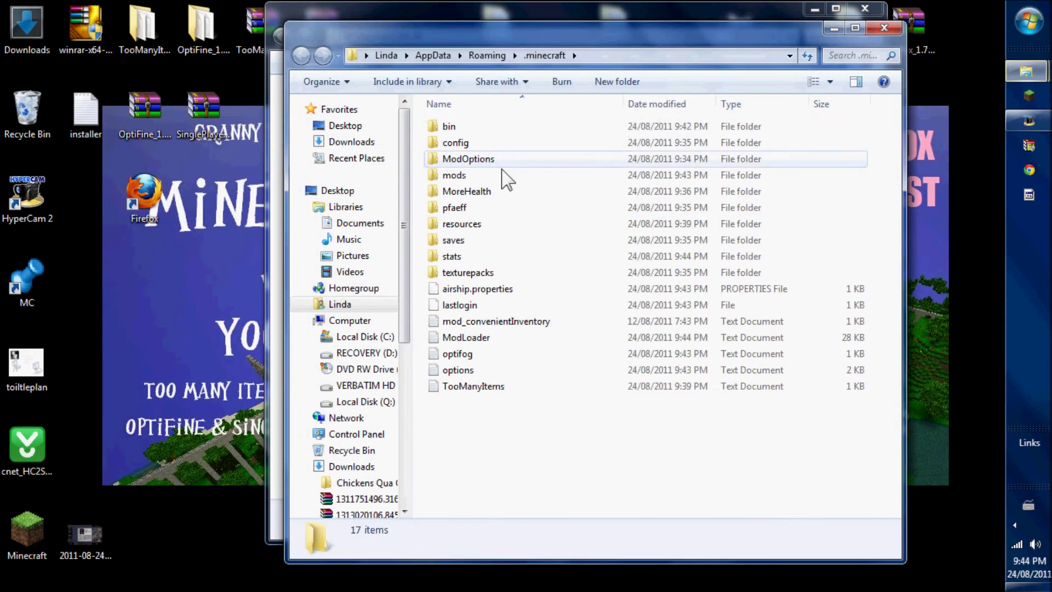
pyautogui.click(459, 138)
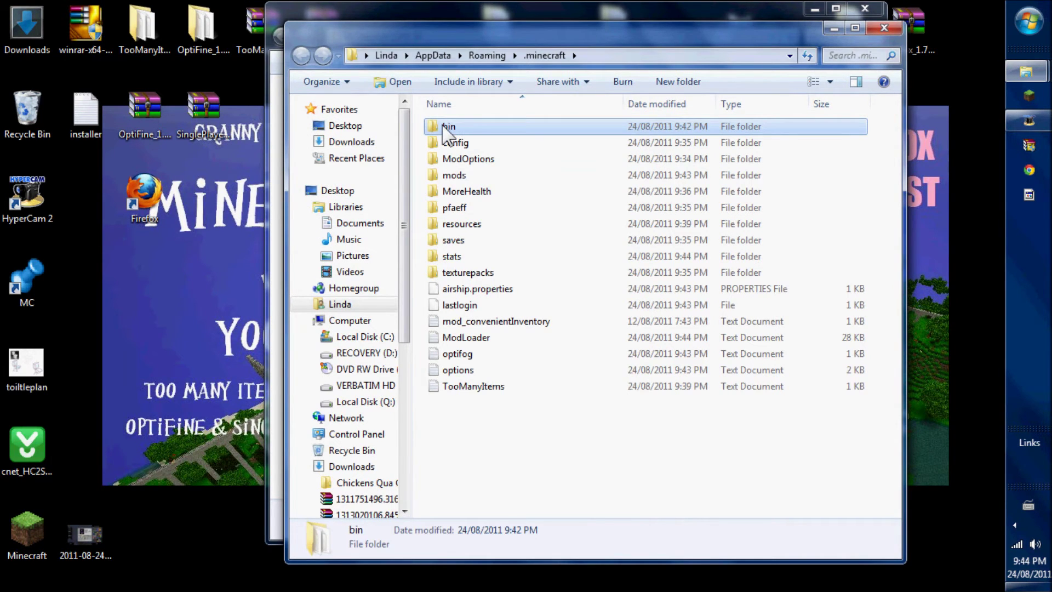
pyautogui.doubleClick(443, 135)
pyautogui.rightClick(443, 127)
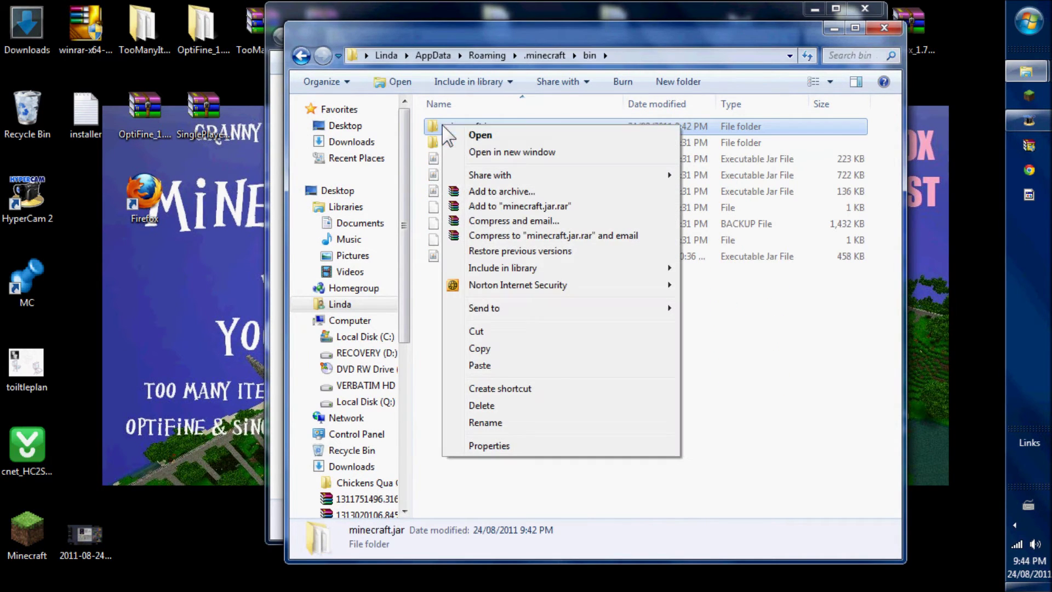
pyautogui.click(518, 368)
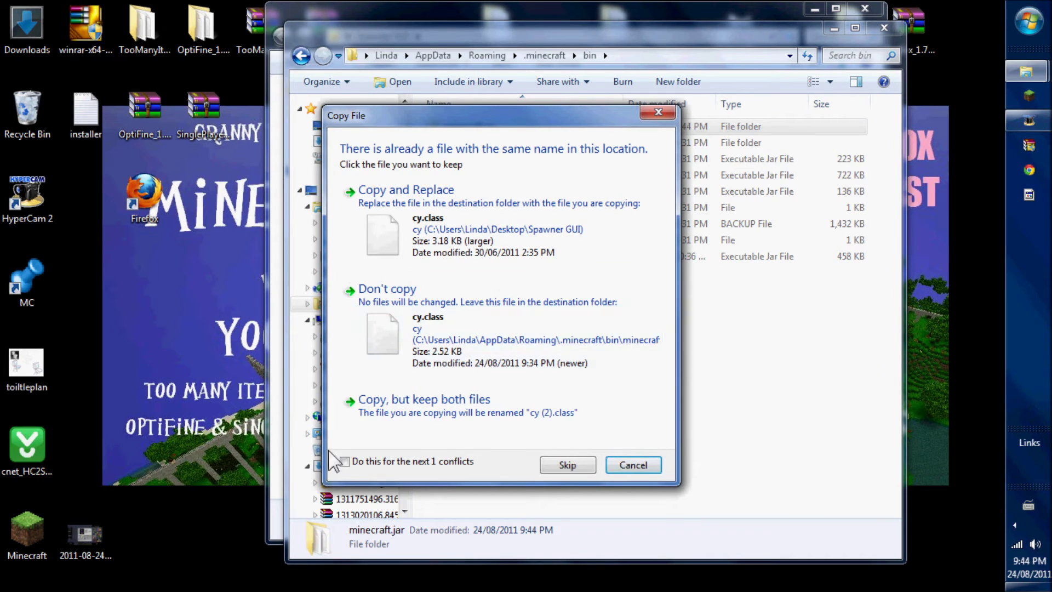
pyautogui.click(344, 461)
pyautogui.click(398, 233)
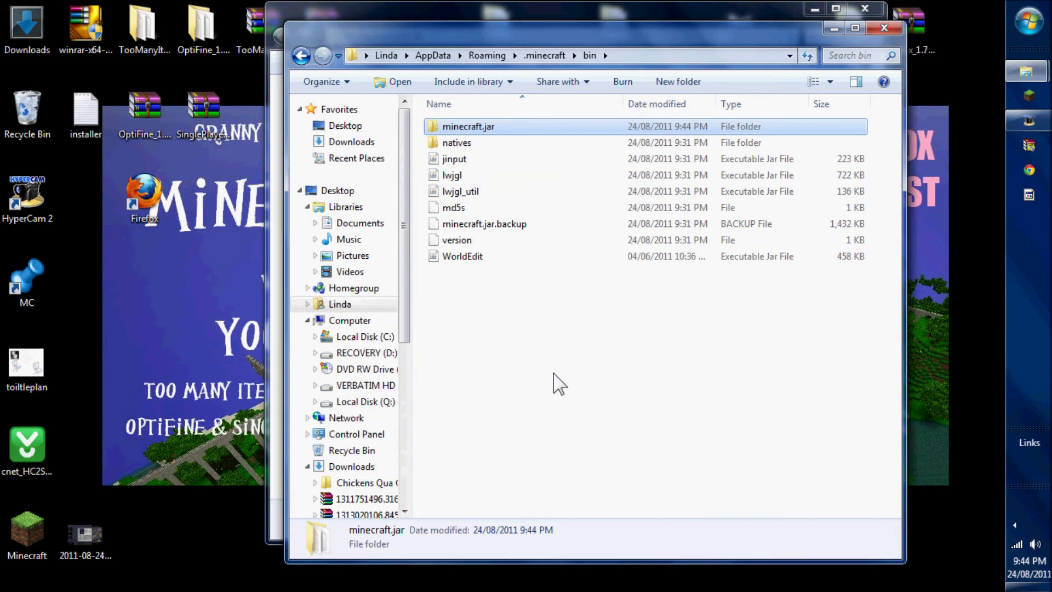
pyautogui.hotkey('alt', 'F4')
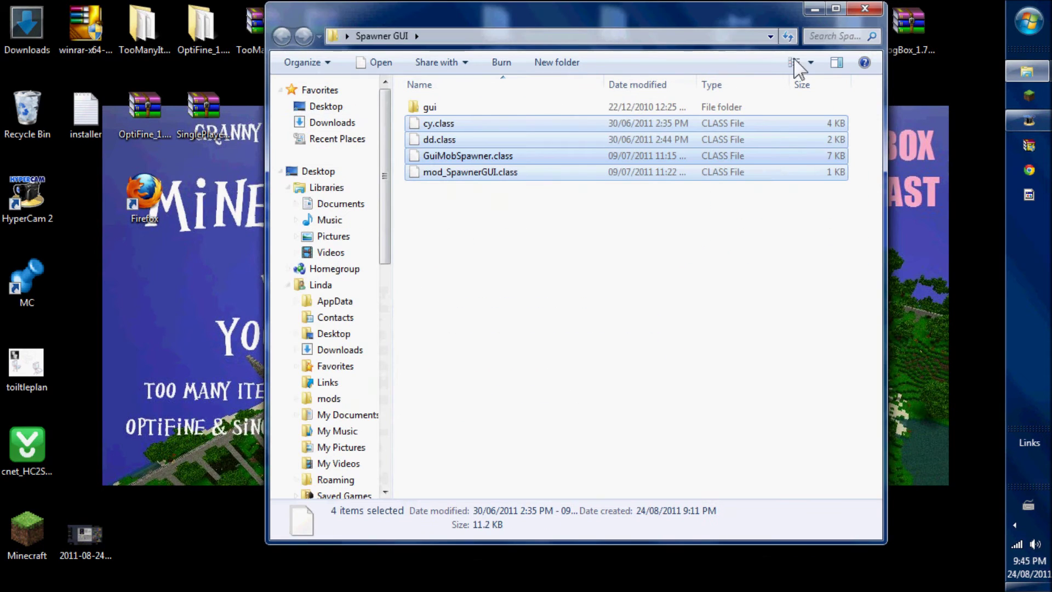
# Open the gui folder inside the minecraft.jar folder in .minecraft's bin.
pyautogui.doubleClick(34, 278)
pyautogui.click(485, 147)
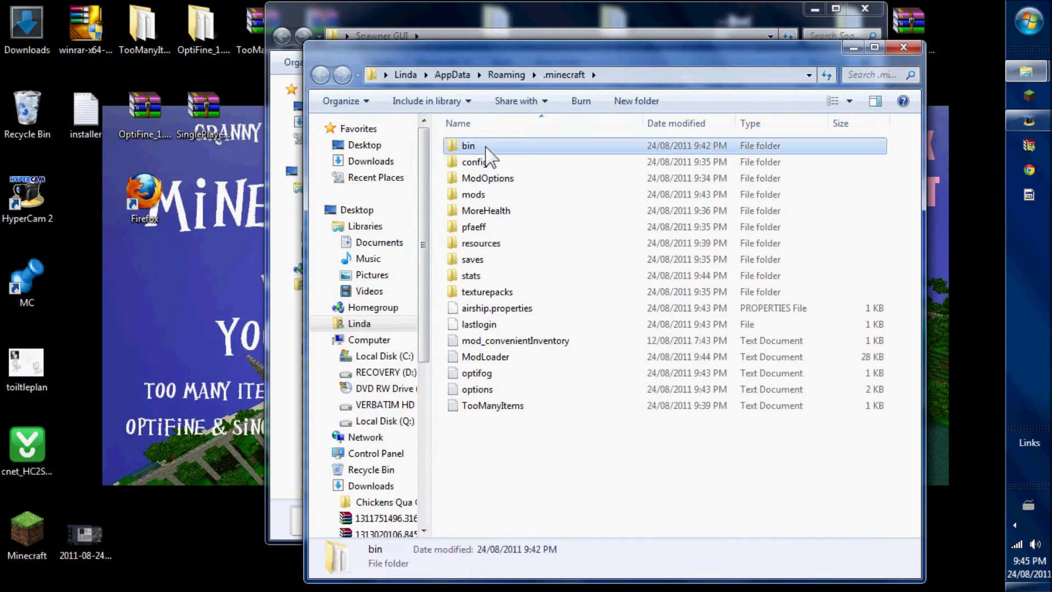
pyautogui.doubleClick(485, 147)
pyautogui.doubleClick(488, 146)
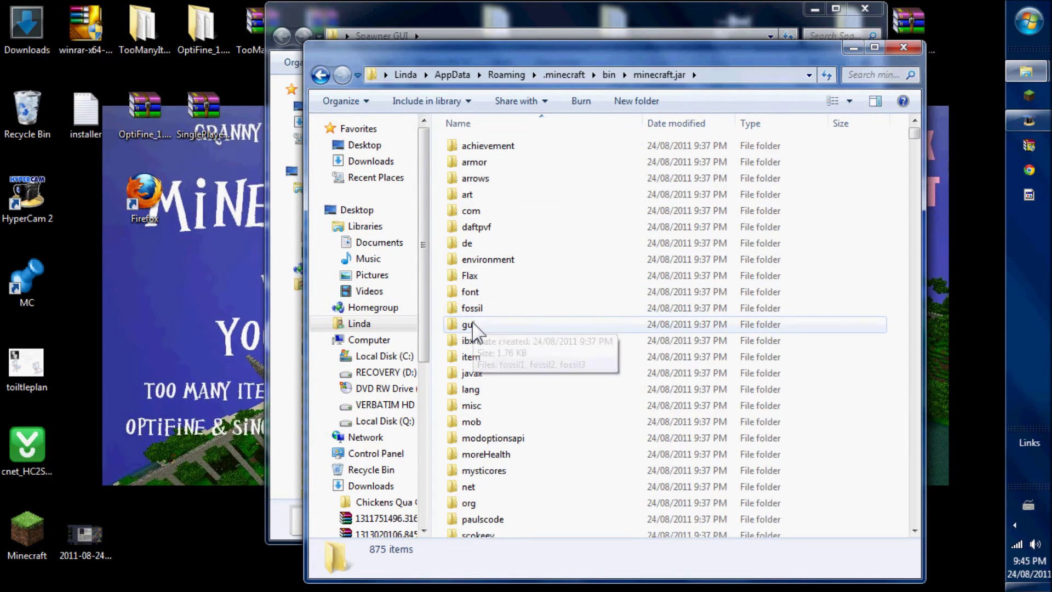
pyautogui.doubleClick(456, 328)
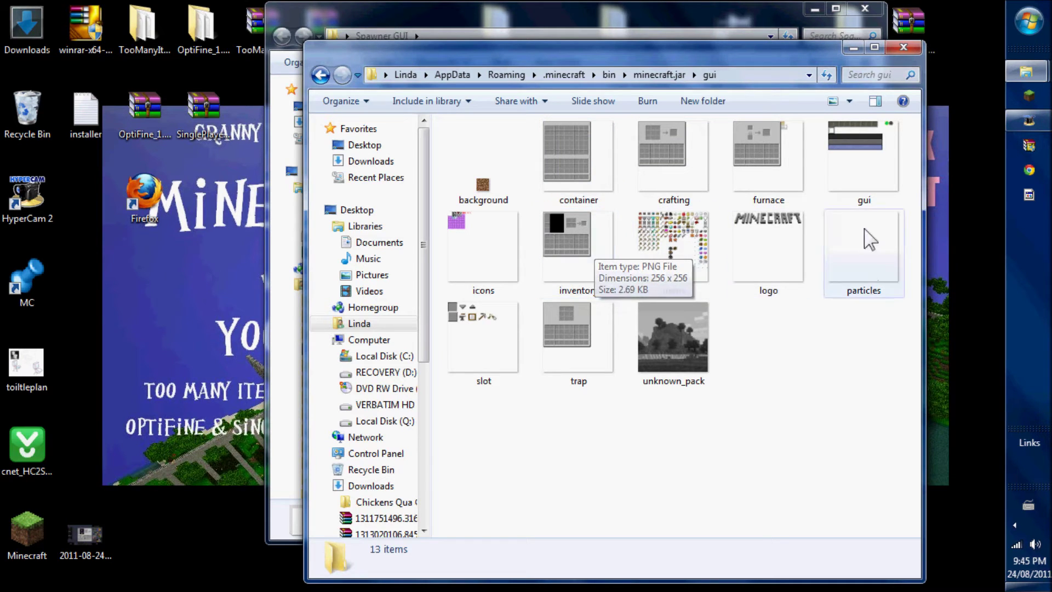
# Close the minecraft.jar gui window and copy the spawner image from the gui folder inside Spawner GUI.
pyautogui.click(902, 46)
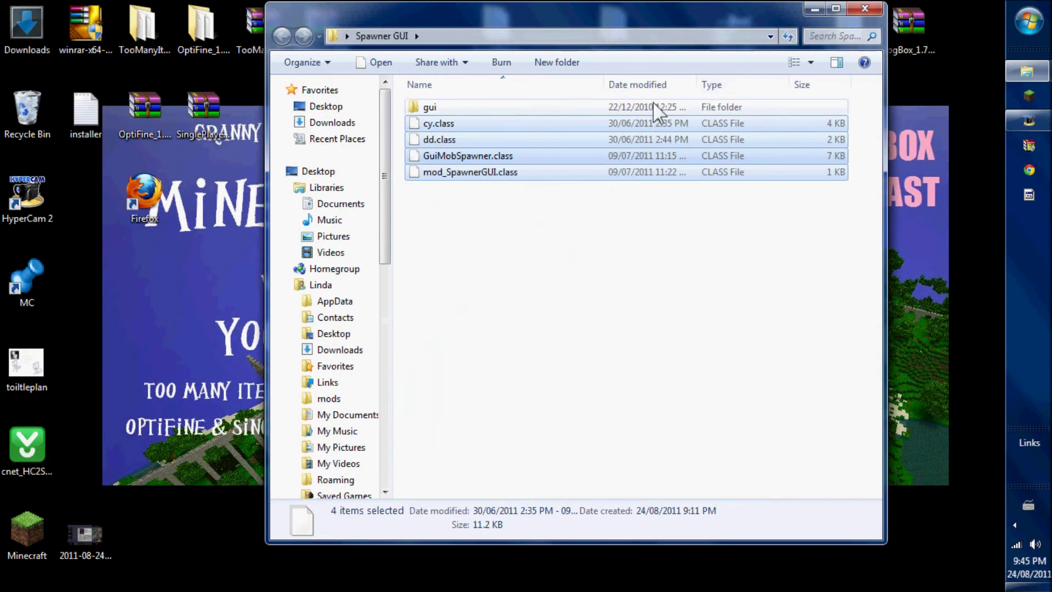
pyautogui.doubleClick(429, 108)
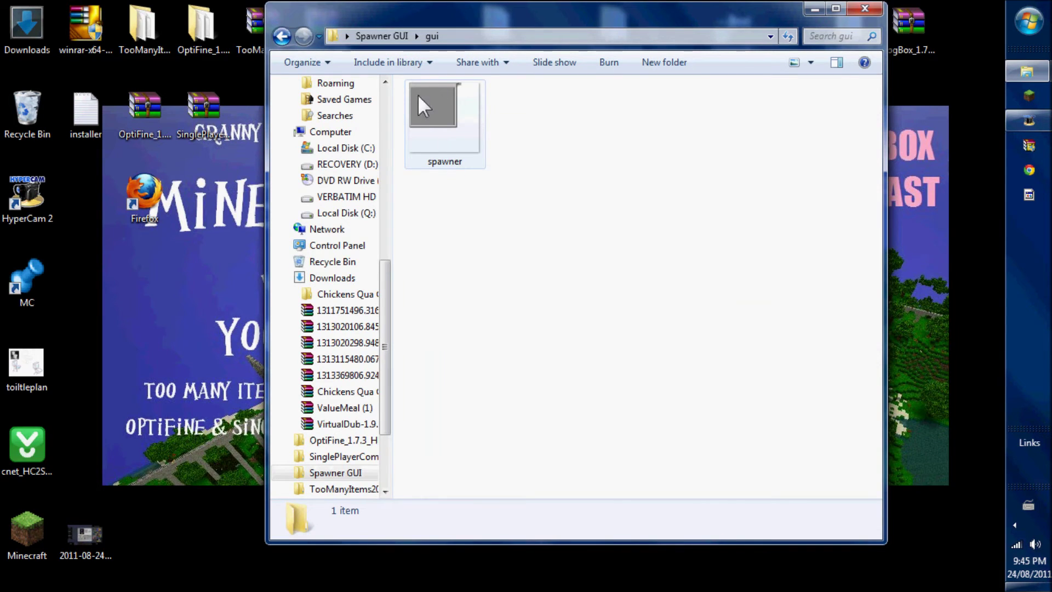
pyautogui.click(423, 107)
pyautogui.rightClick(422, 149)
pyautogui.click(482, 455)
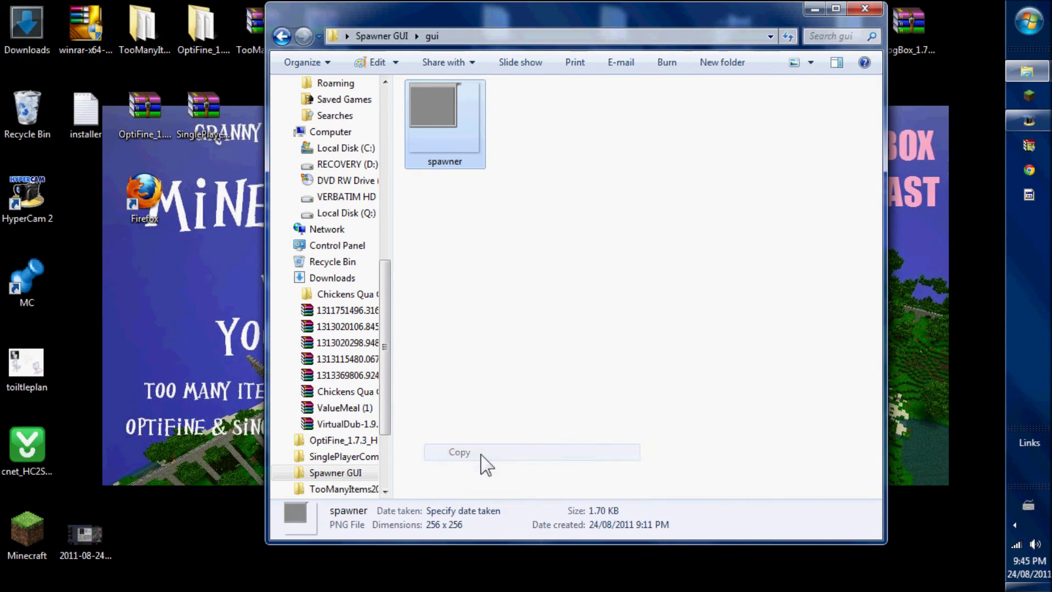
pyautogui.click(282, 36)
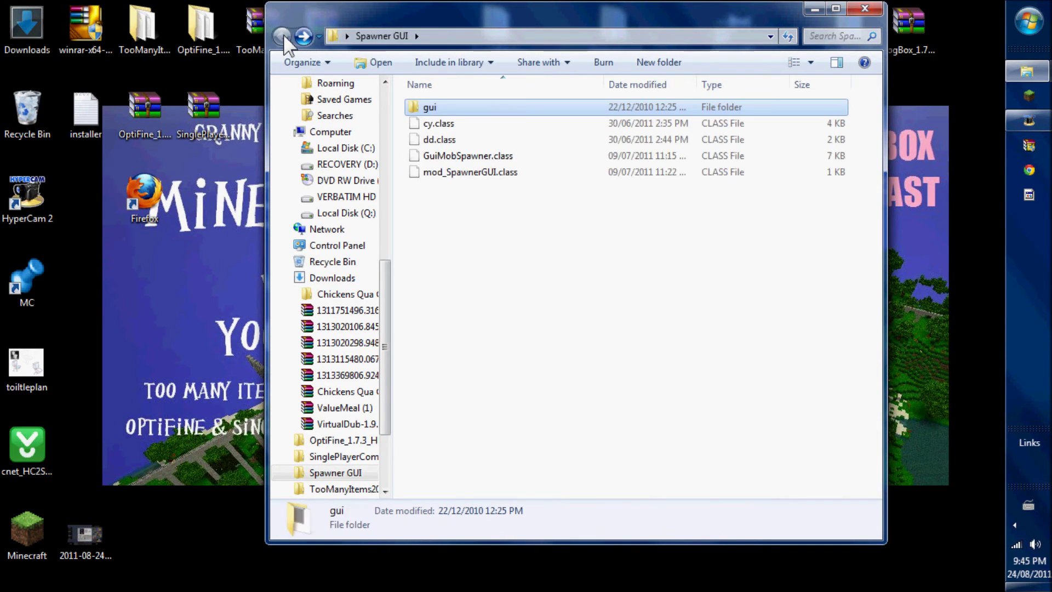
# Paste the spawner image into the gui folder of minecraft.jar in .minecraft's bin, then open that folder.
pyautogui.doubleClick(27, 274)
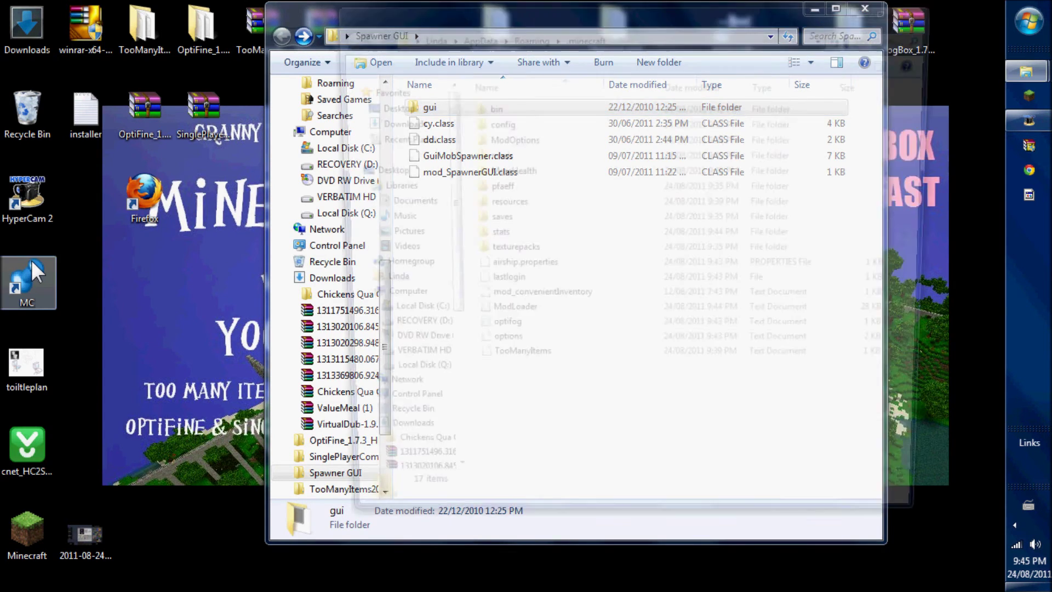
pyautogui.doubleClick(490, 105)
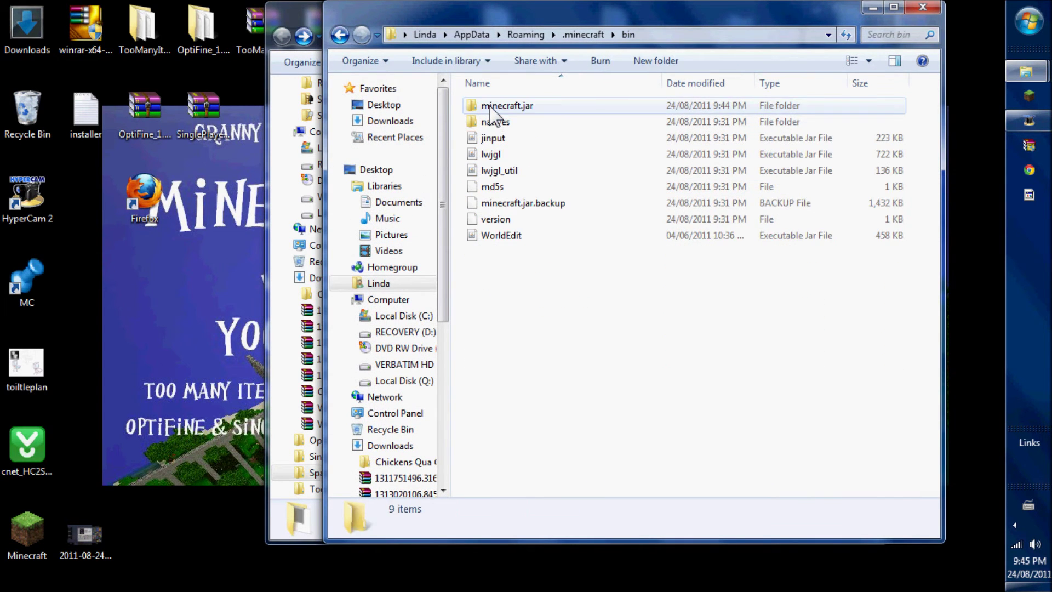
pyautogui.doubleClick(493, 107)
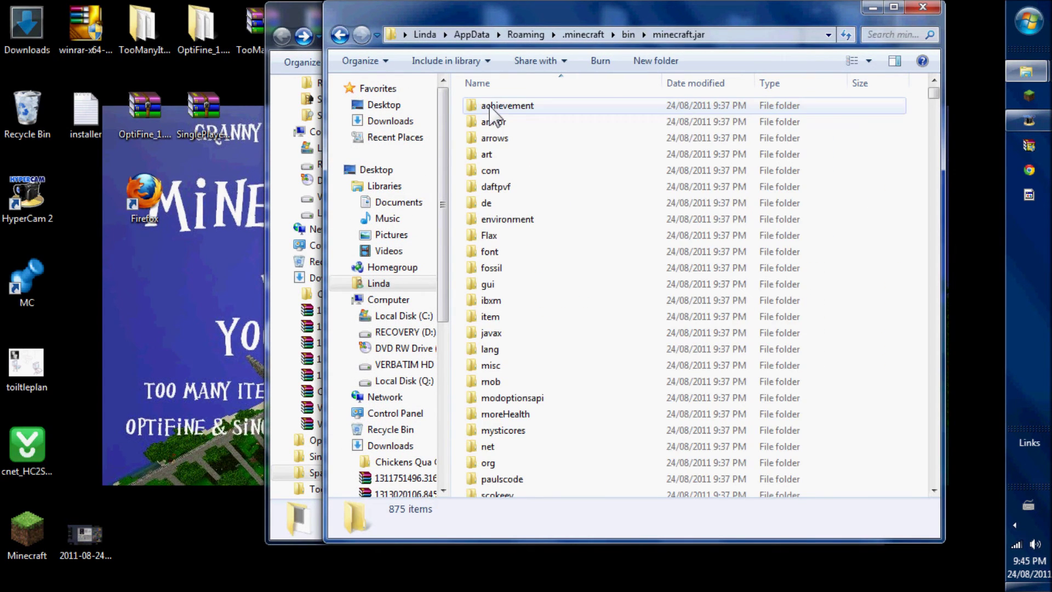
pyautogui.doubleClick(487, 284)
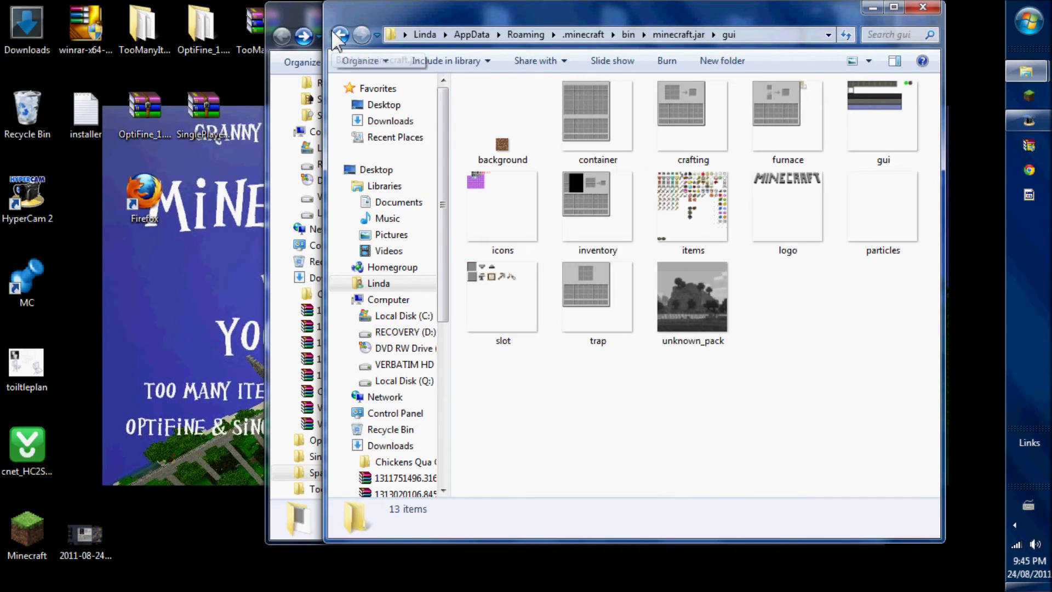
pyautogui.click(340, 35)
pyautogui.rightClick(507, 290)
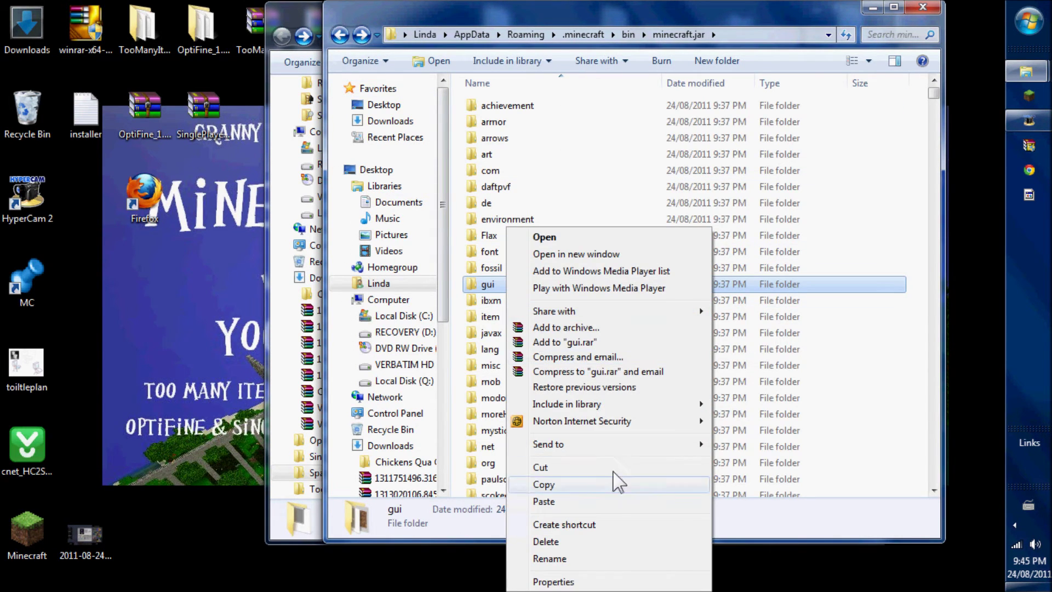
pyautogui.click(548, 502)
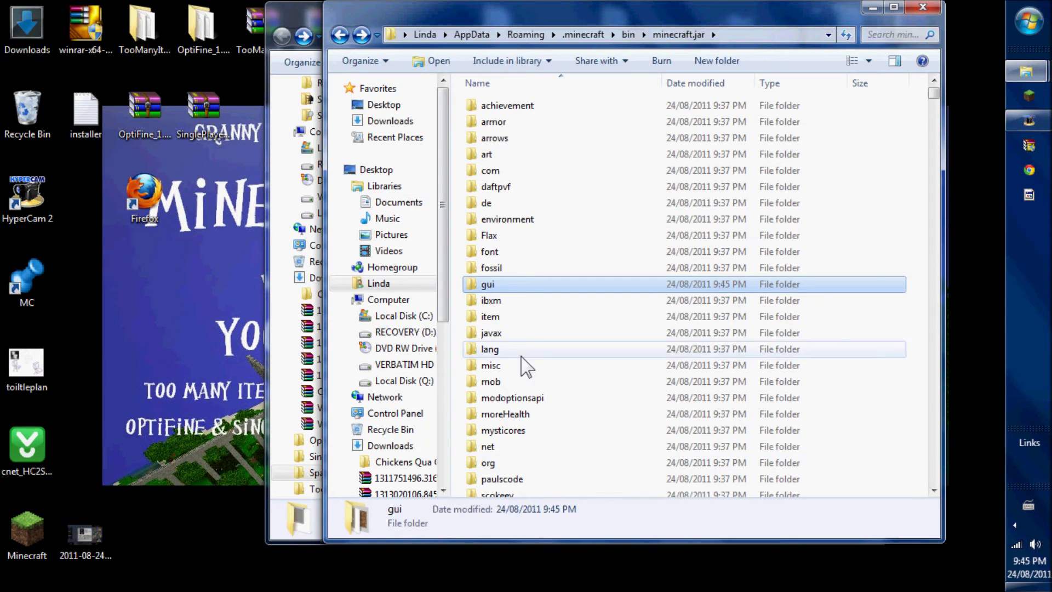
pyautogui.doubleClick(482, 285)
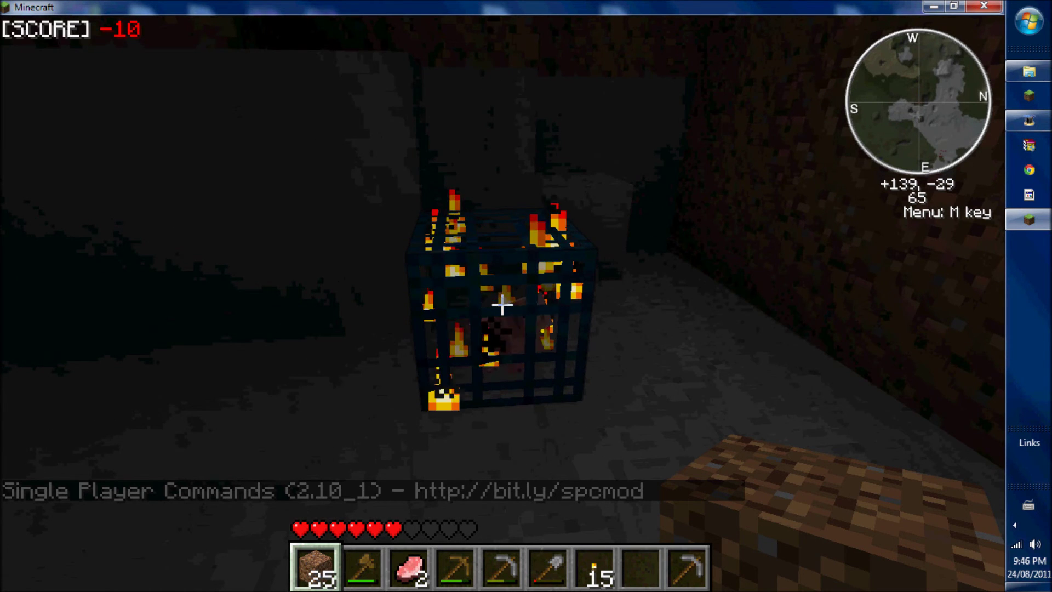
# Look up the Monster Spawner's ID in the TooManyItems item list and run the command /spawn 52.
pyautogui.press('e')
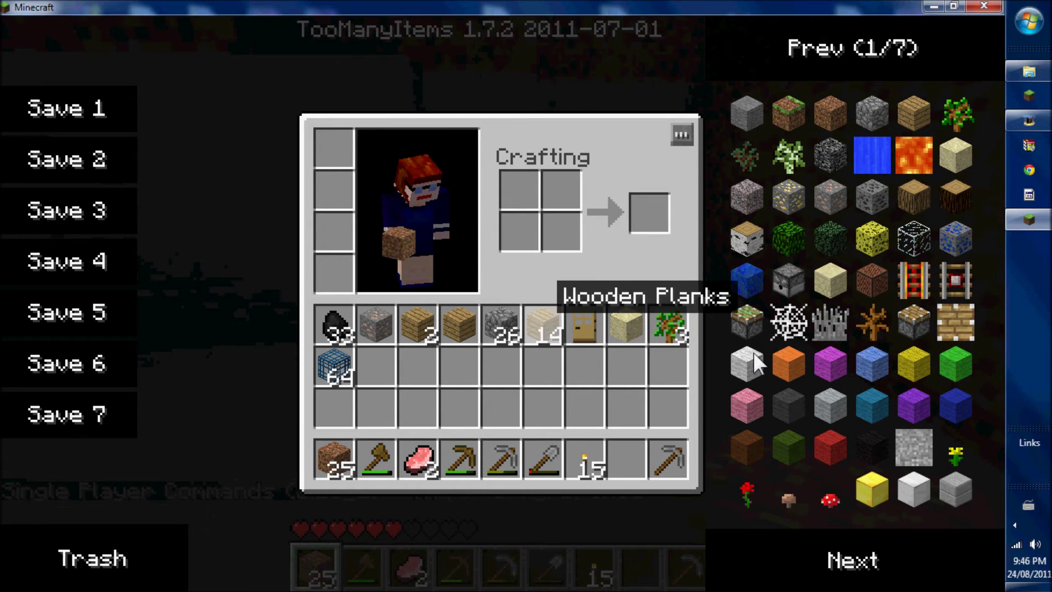
pyautogui.click(879, 564)
pyautogui.click(851, 558)
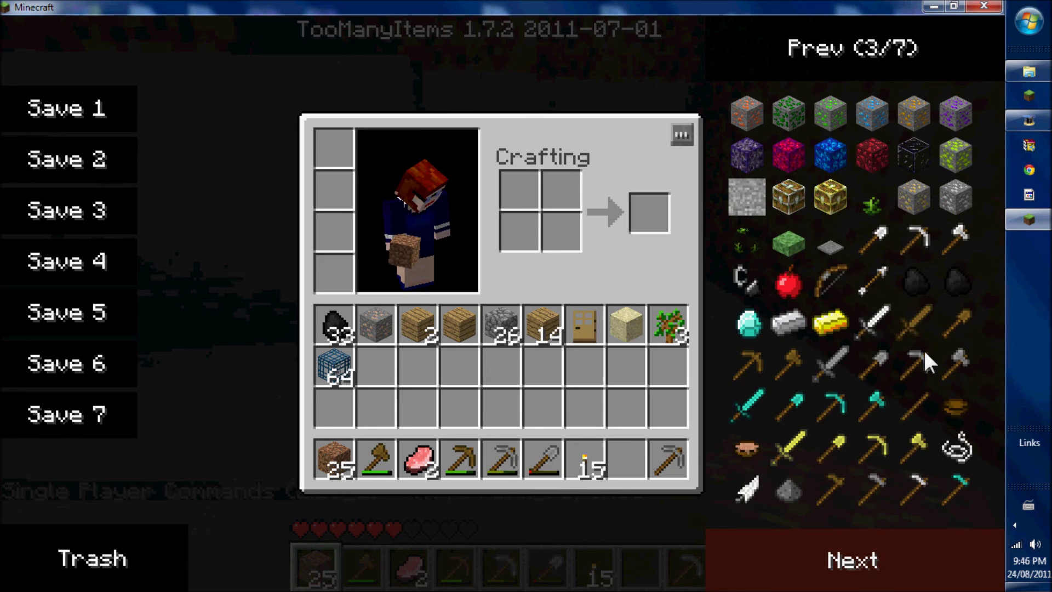
pyautogui.click(835, 44)
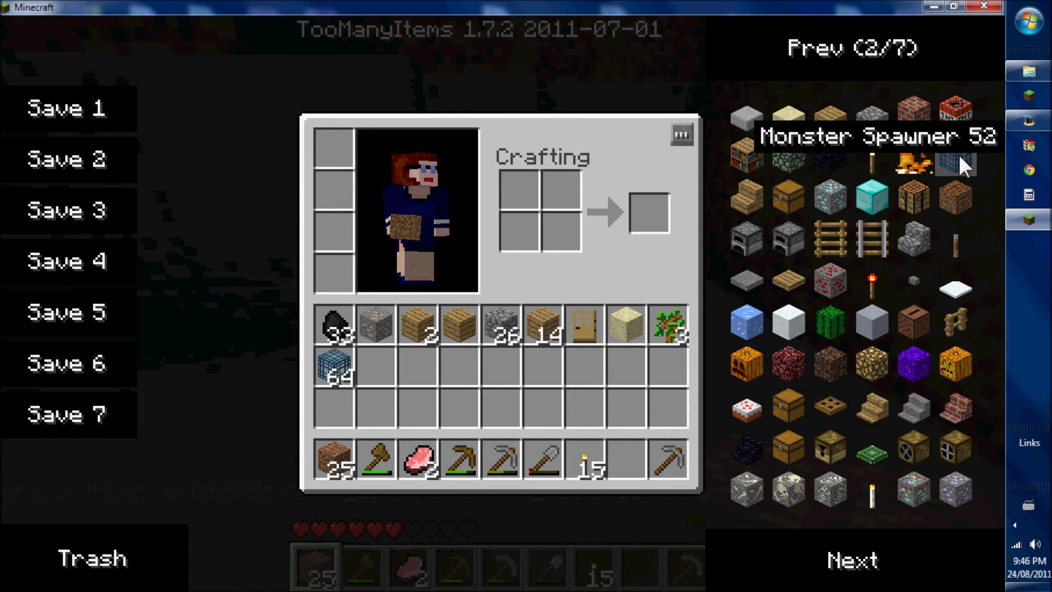
pyautogui.press('e')
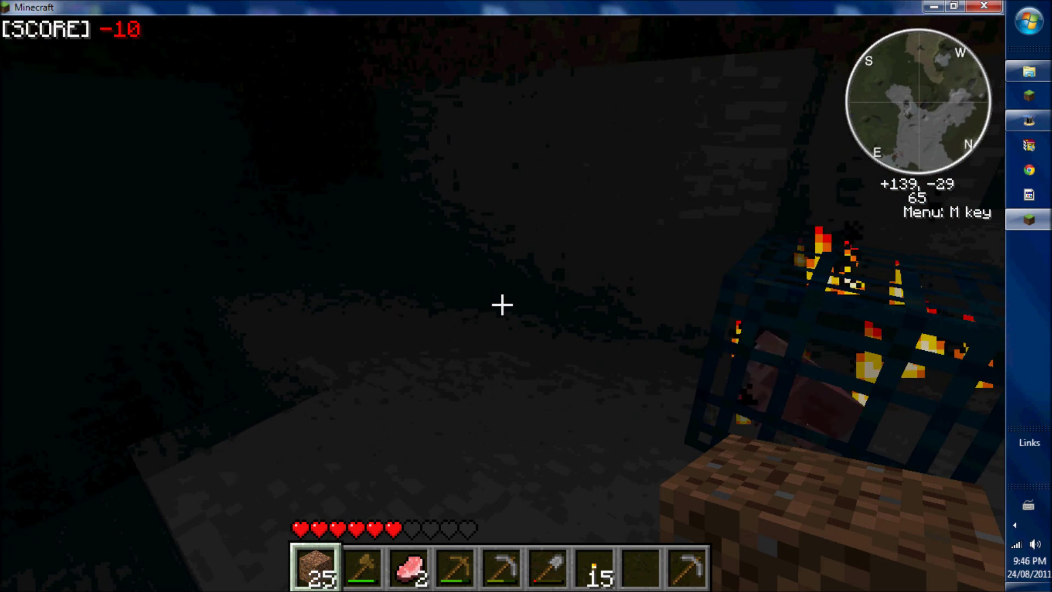
pyautogui.press('t')
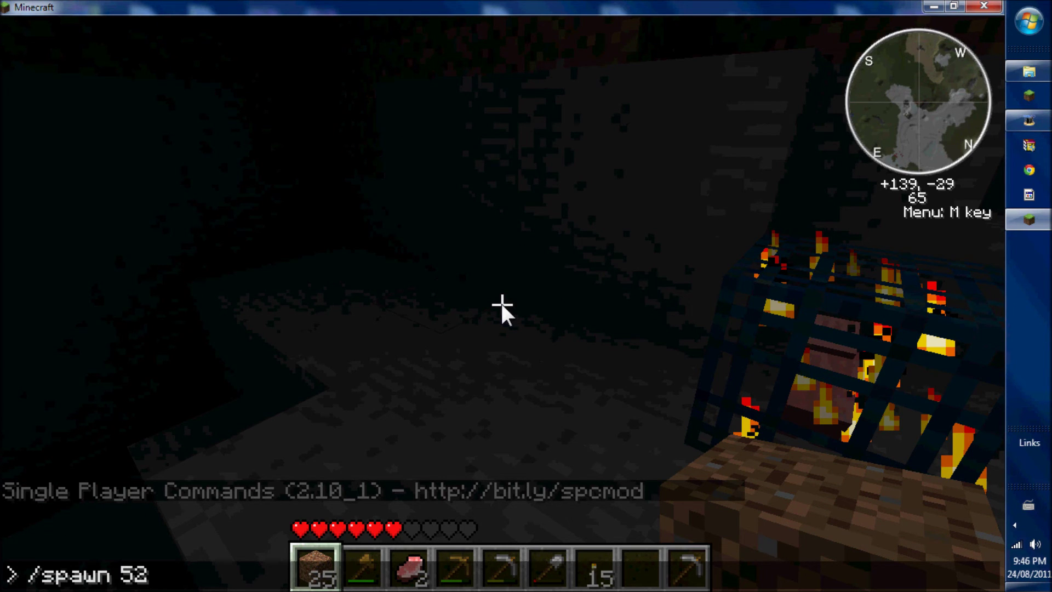
pyautogui.press('Return')
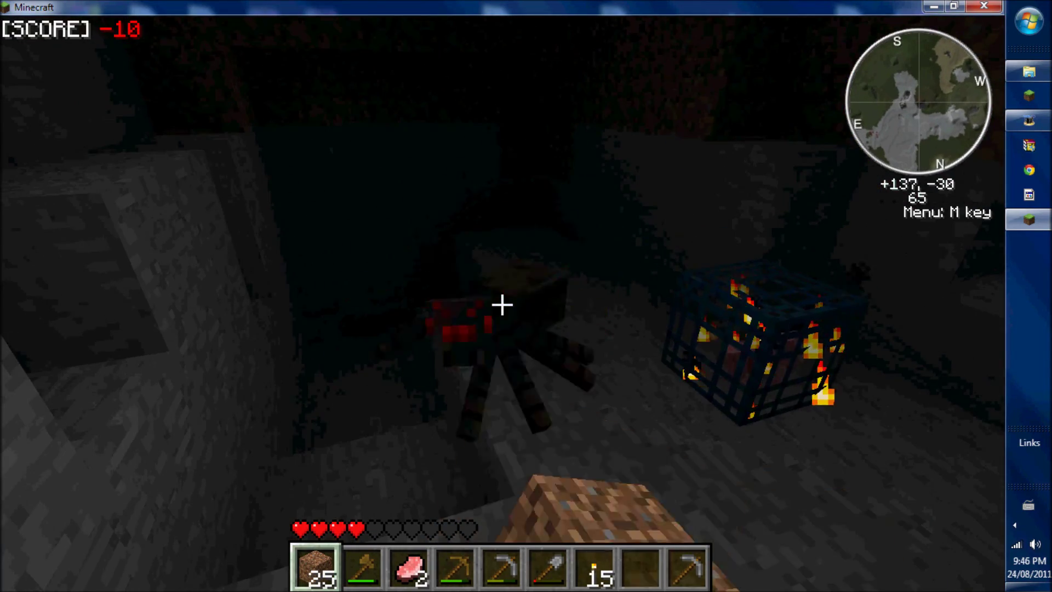
# Attack the spider beside the mob spawner with the hotbar tools until it is killed.
pyautogui.click(501, 305)
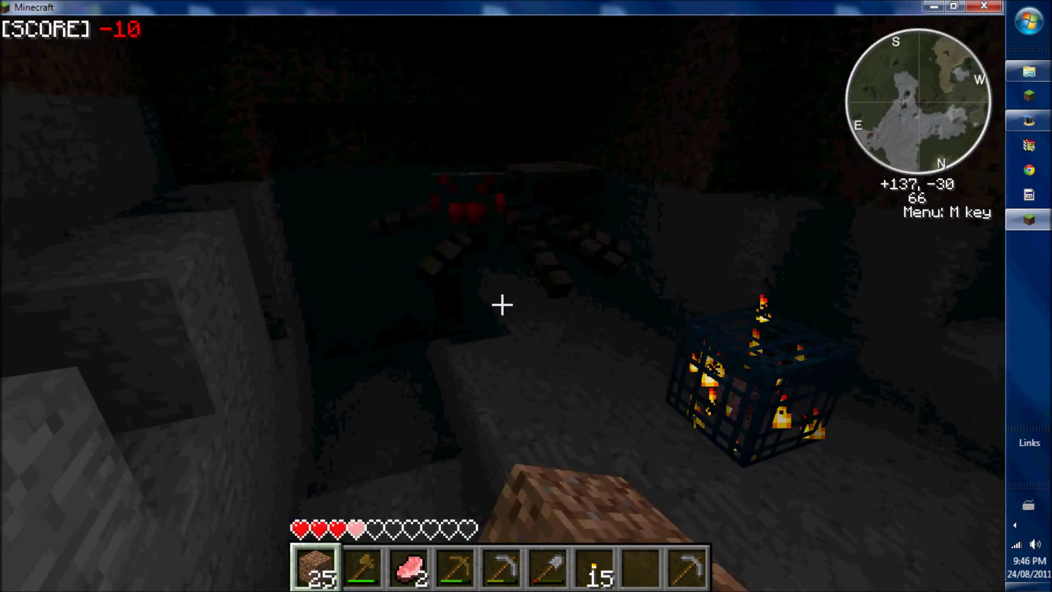
pyautogui.click(502, 305)
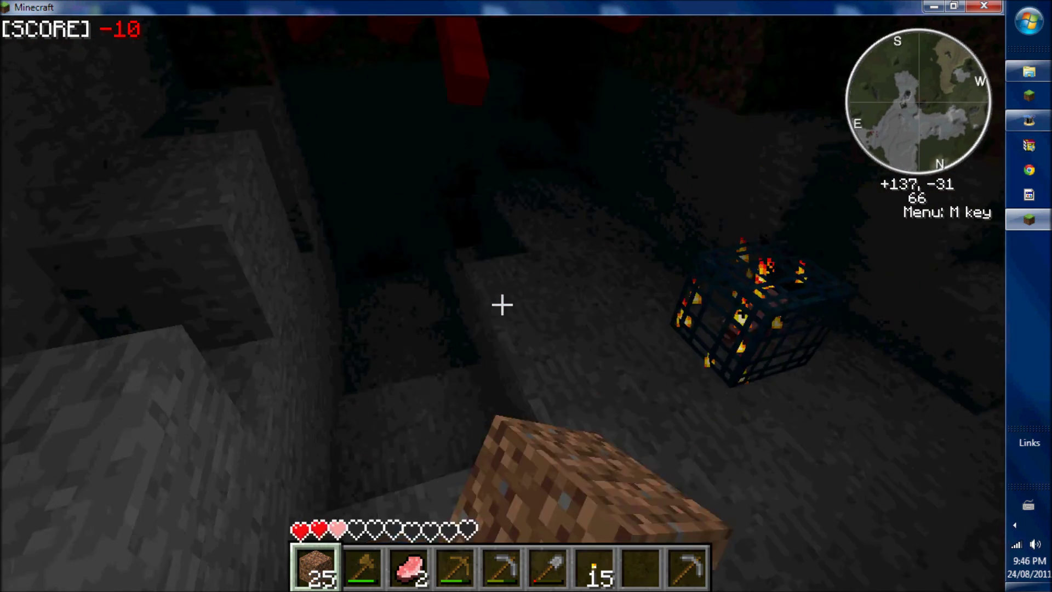
pyautogui.press('2')
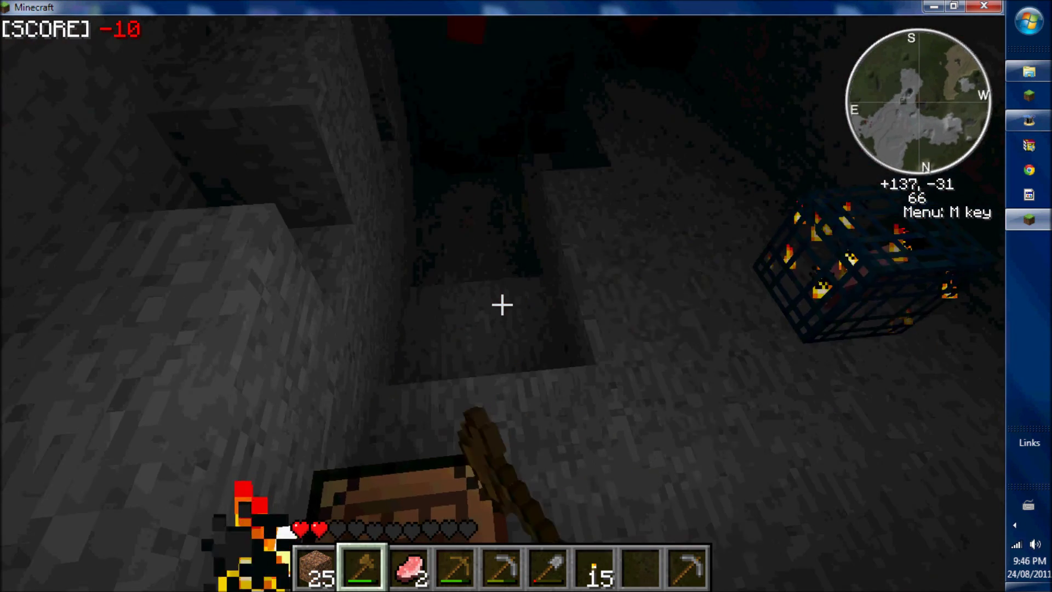
pyautogui.click(501, 305)
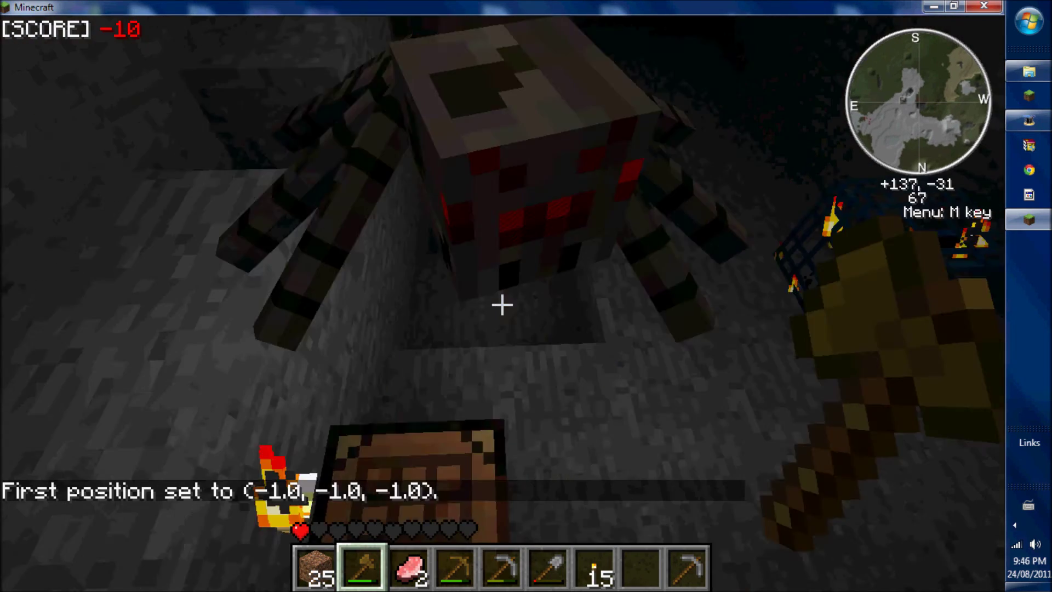
pyautogui.click(502, 305)
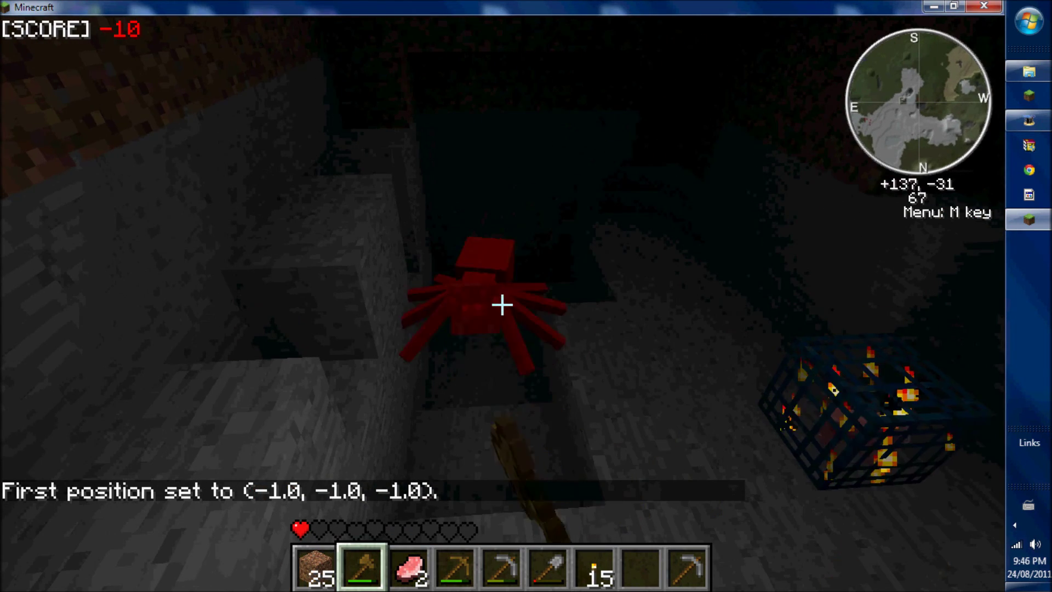
pyautogui.click(501, 305)
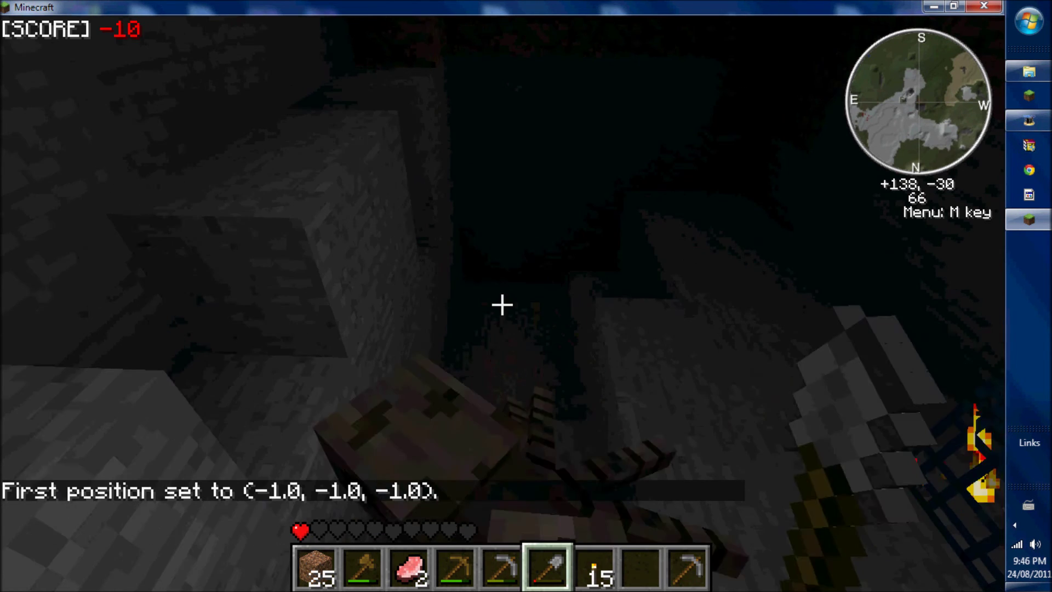
pyautogui.click(502, 305)
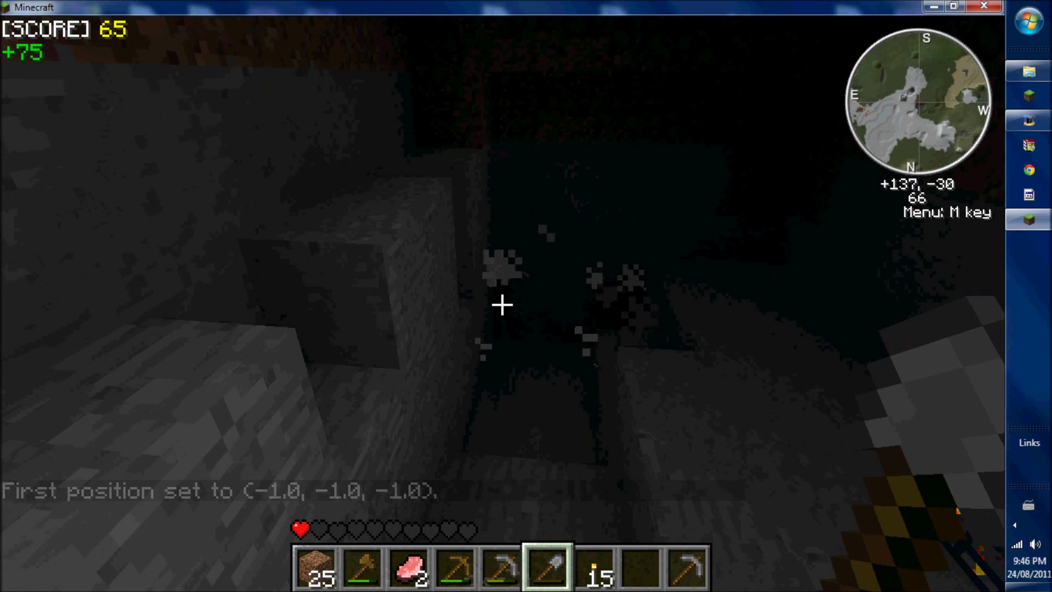
# Eat both raw porkchops from the hotbar to restore health.
pyautogui.press('a')
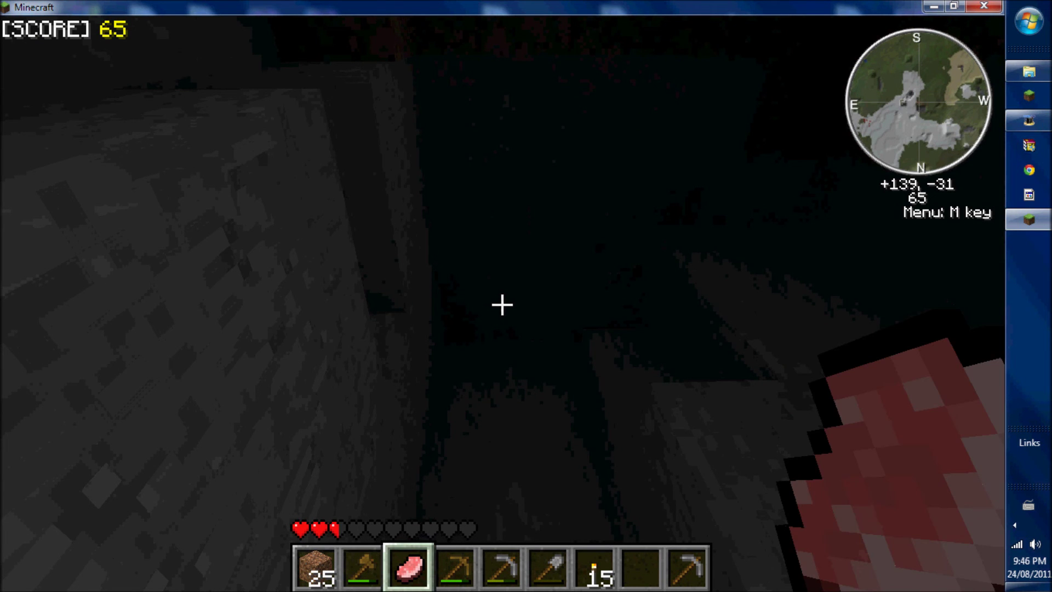
pyautogui.rightClick(502, 305)
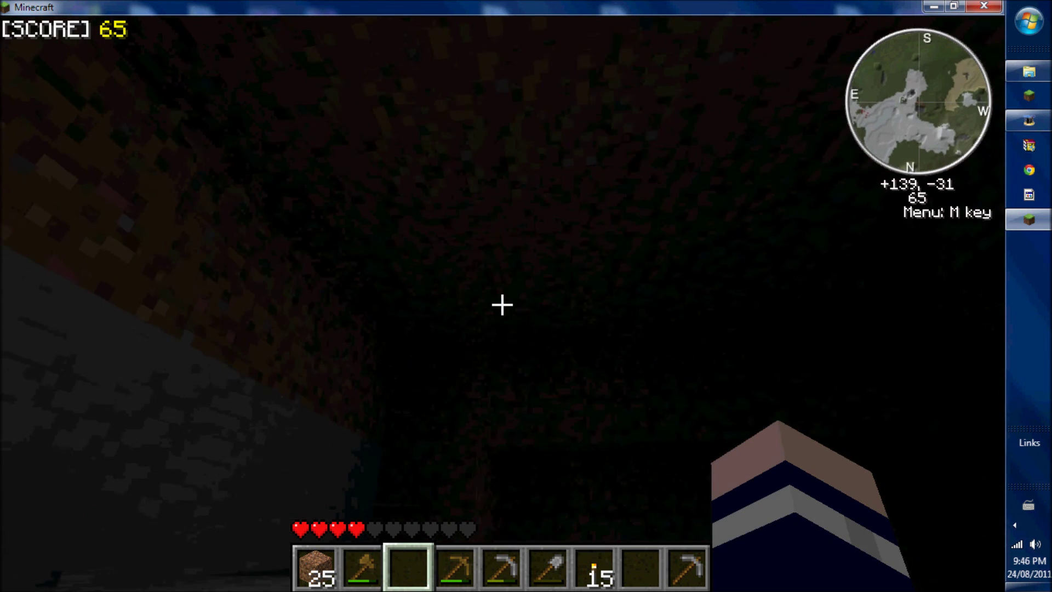
pyautogui.moveTo(502, 305)
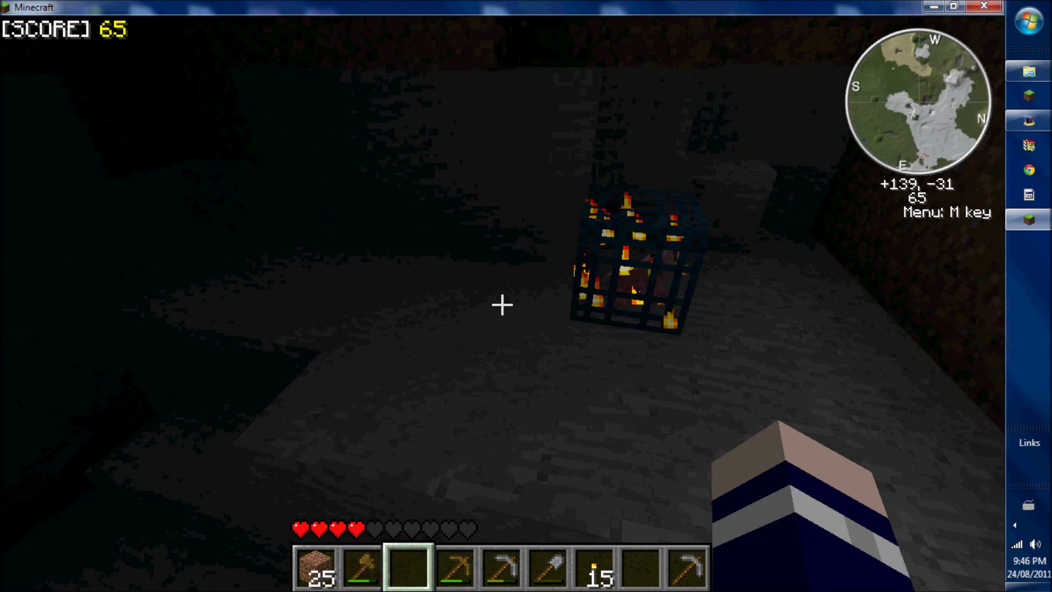
# Walk up to the mob spawner, look through its list of selectable mobs and close the list.
pyautogui.press('w')
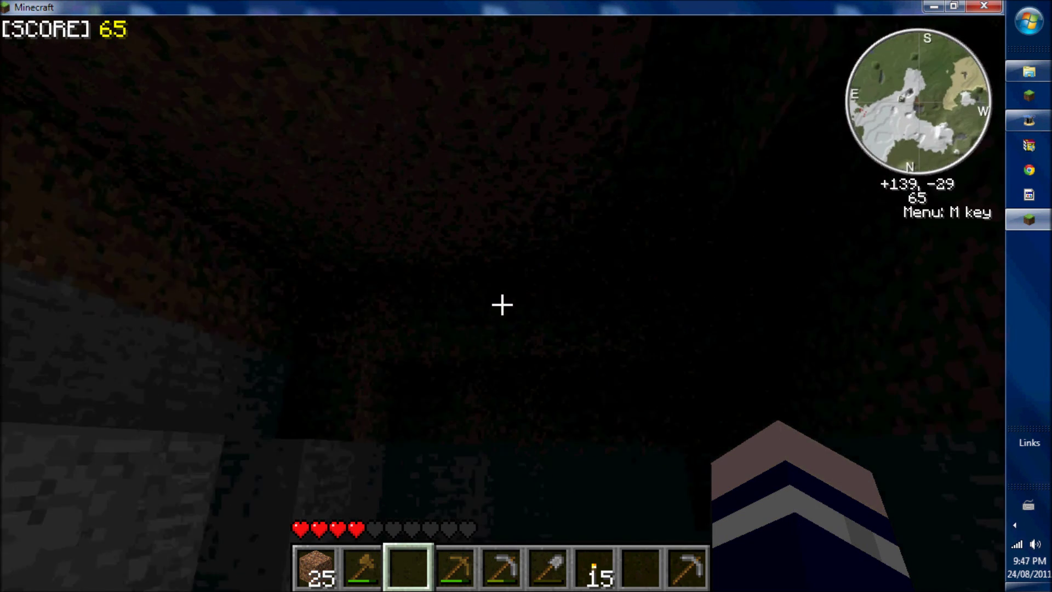
pyautogui.press('w')
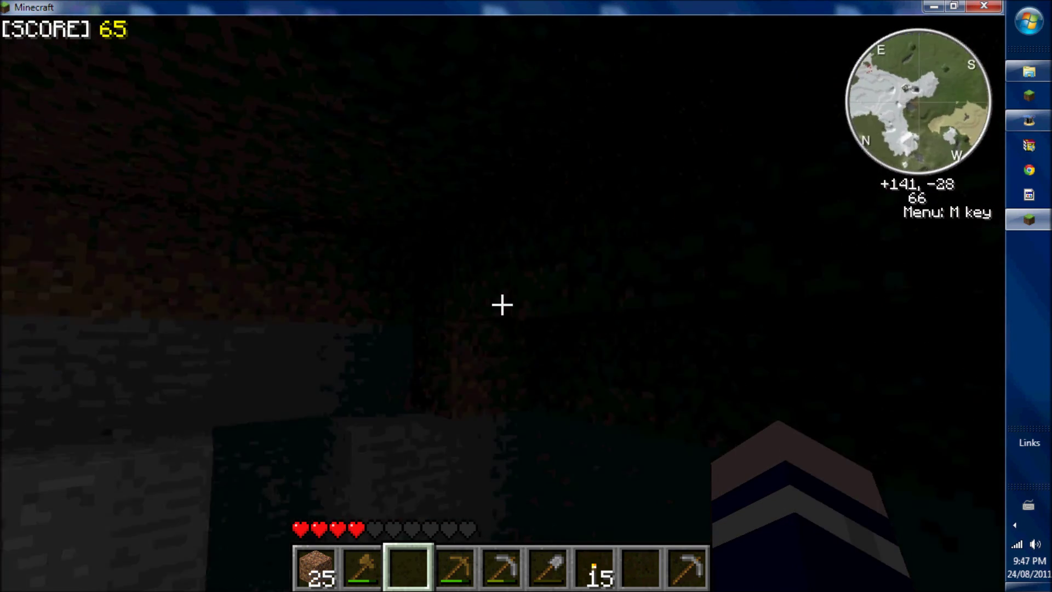
pyautogui.press('w')
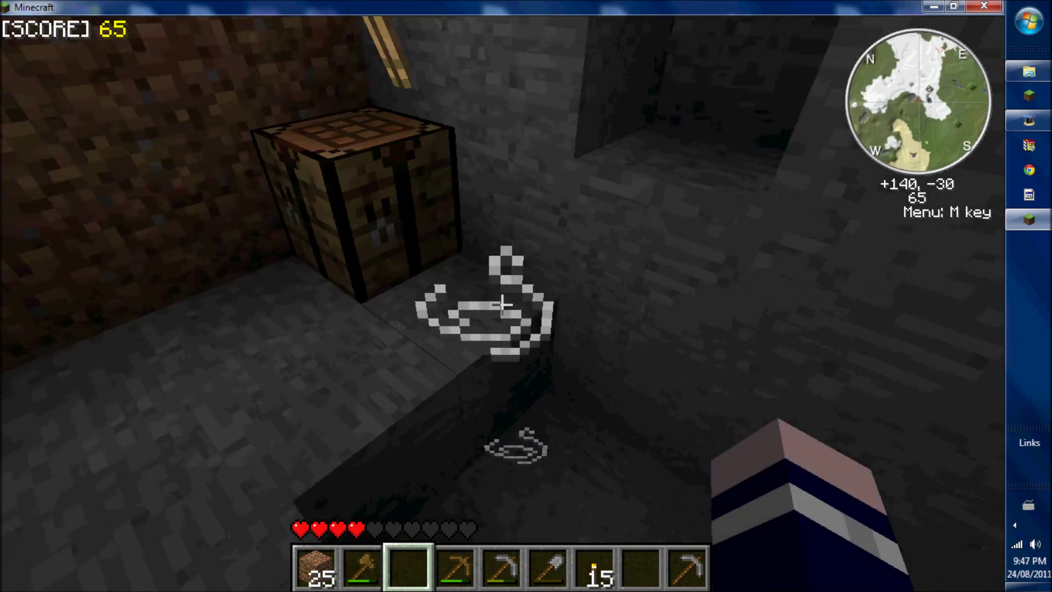
pyautogui.press('w')
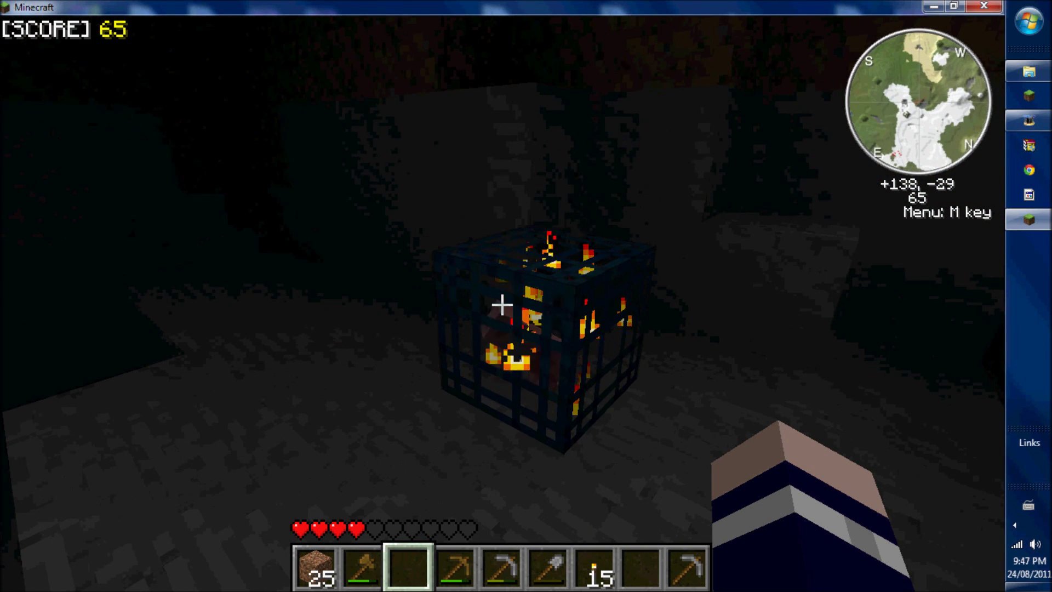
pyautogui.rightClick(502, 305)
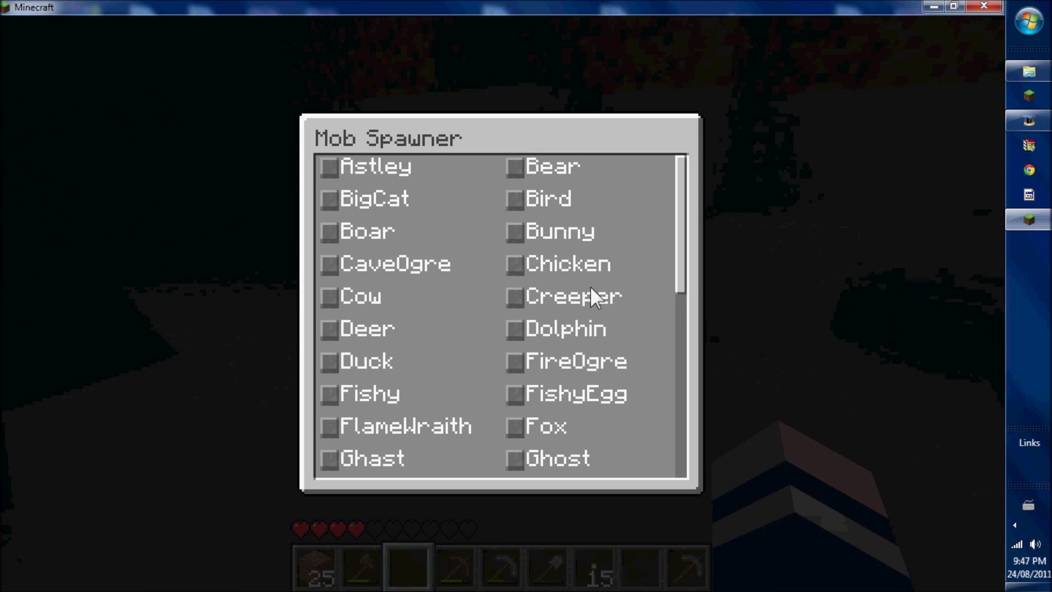
pyautogui.moveTo(683, 218); pyautogui.dragTo(682, 410)
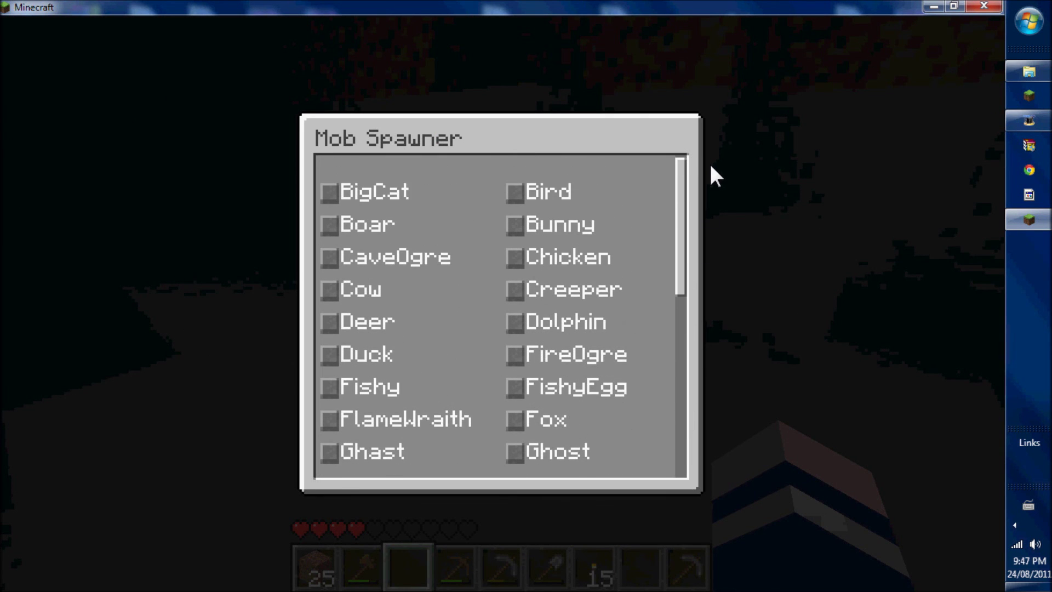
pyautogui.press('Escape')
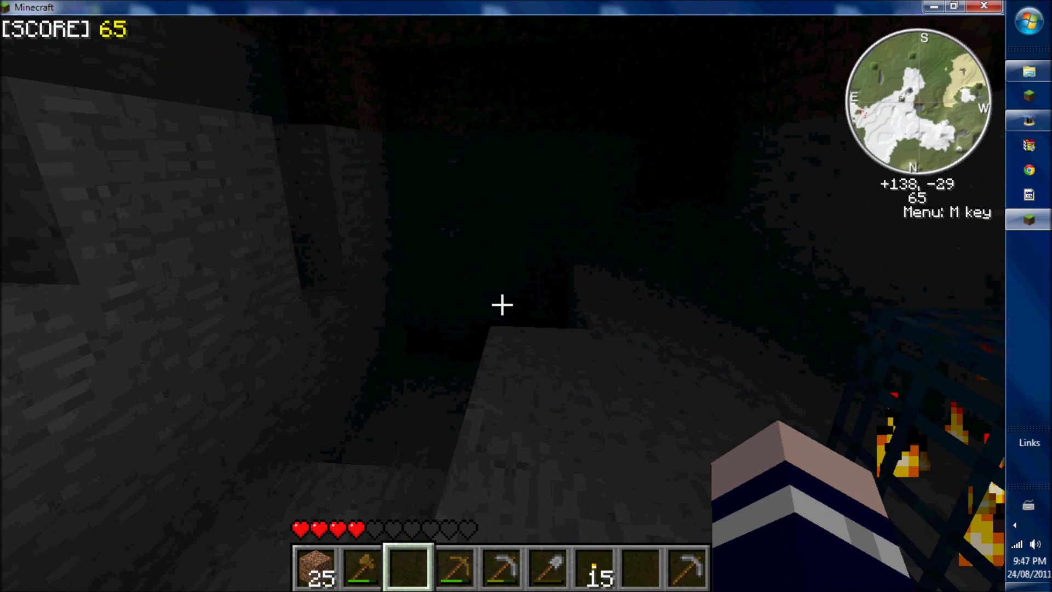
# Place a torch on the cave's stone wall and walk back past the crafting table toward the mob spawner.
pyautogui.scroll(-2, 502, 305)
pyautogui.scroll(-2, 502, 305)
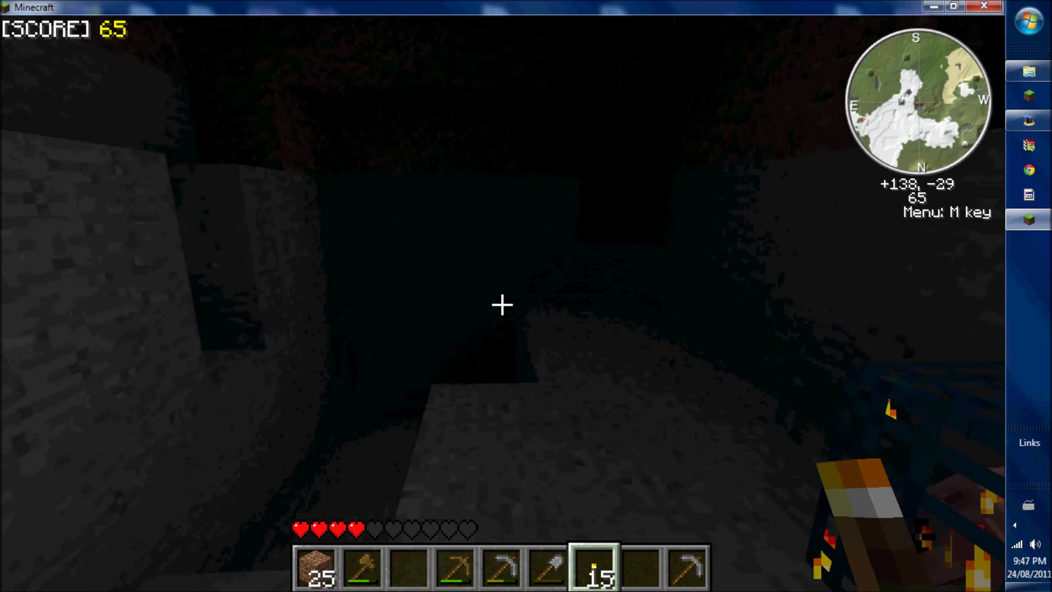
pyautogui.rightClick(502, 305)
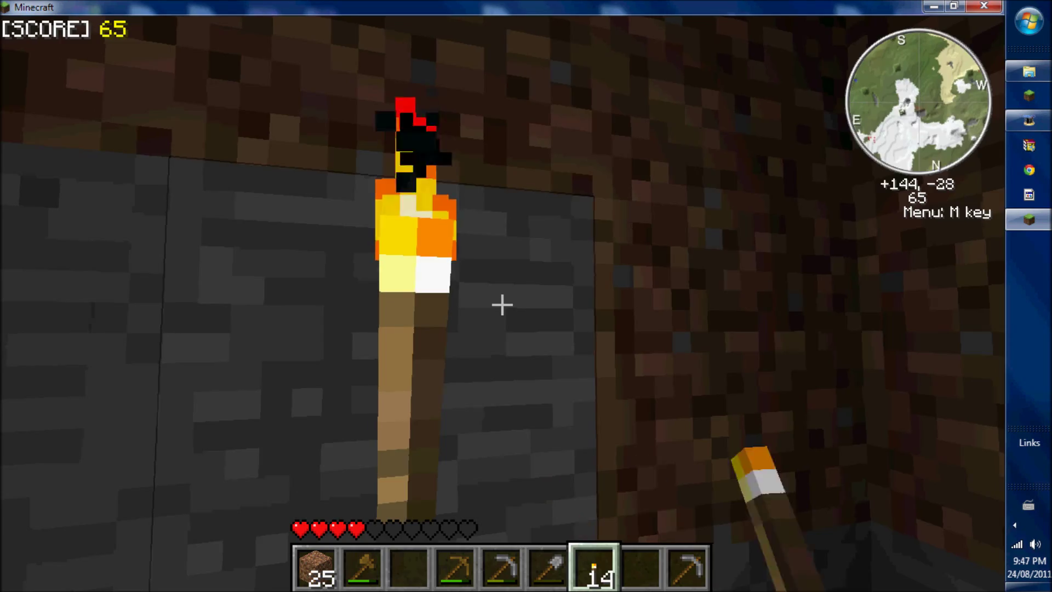
pyautogui.press('w')
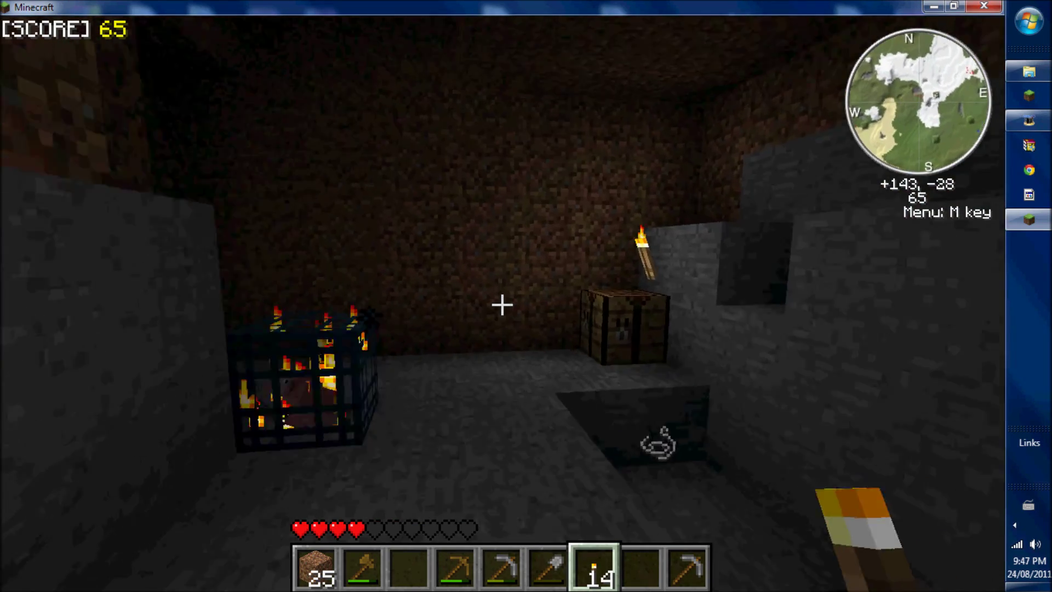
pyautogui.press('w')
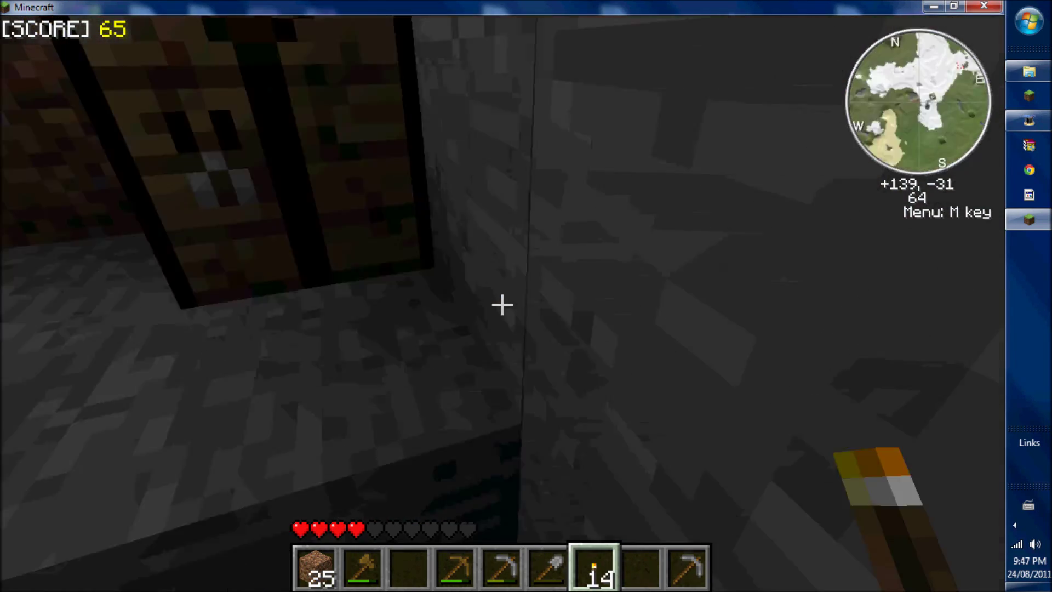
pyautogui.press('w')
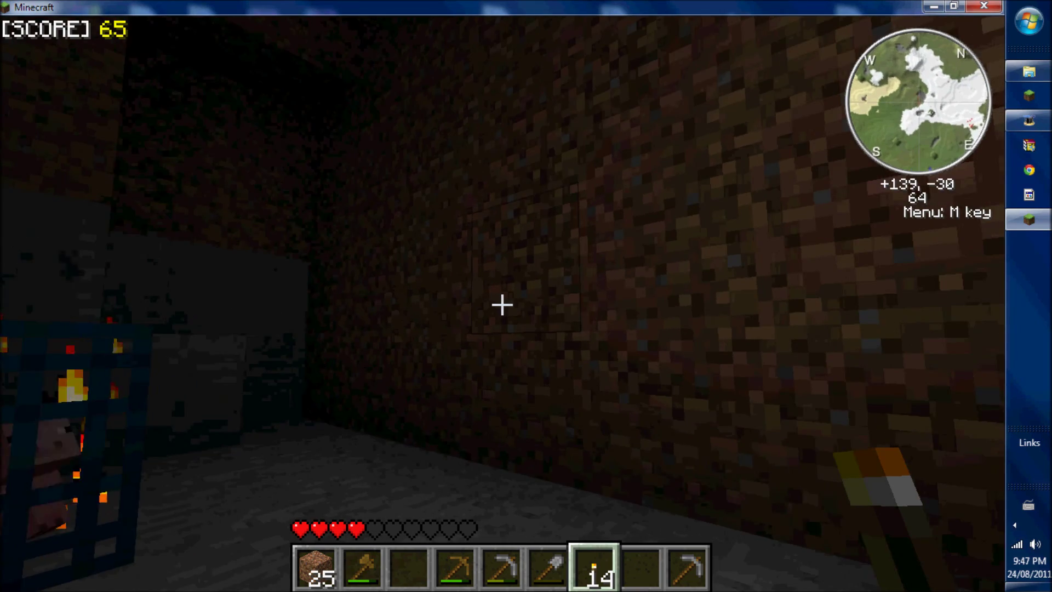